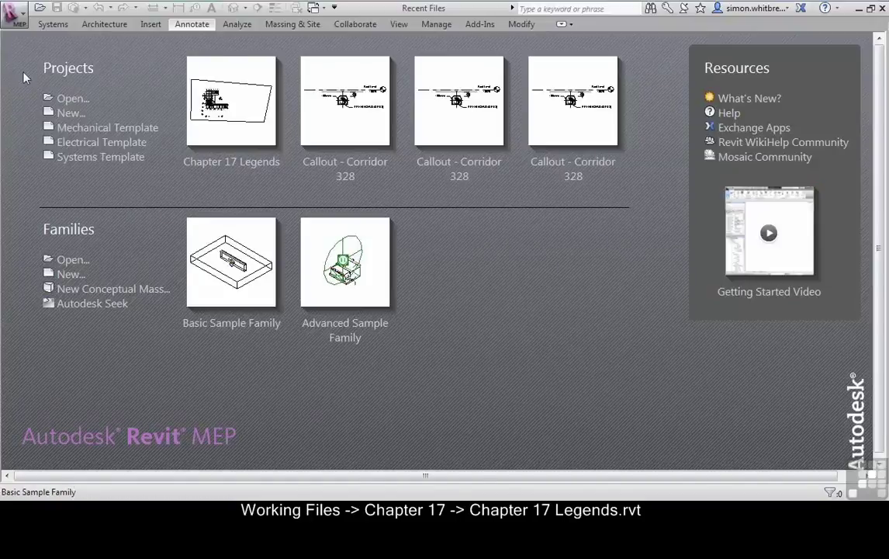
# - Open Chapter 17 Legends.rvt from the Revit MEP 2013 > Chapter 17 folder
pyautogui.click(64, 103)
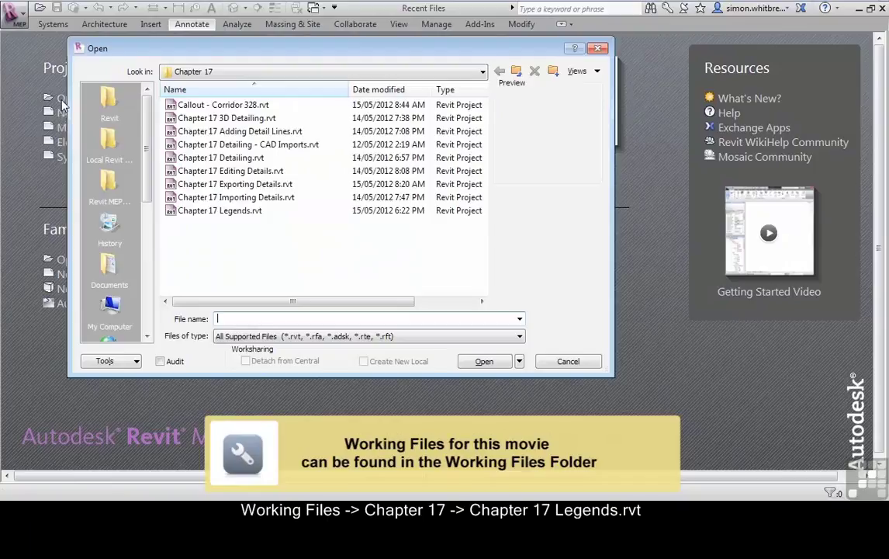
pyautogui.click(108, 101)
pyautogui.click(103, 185)
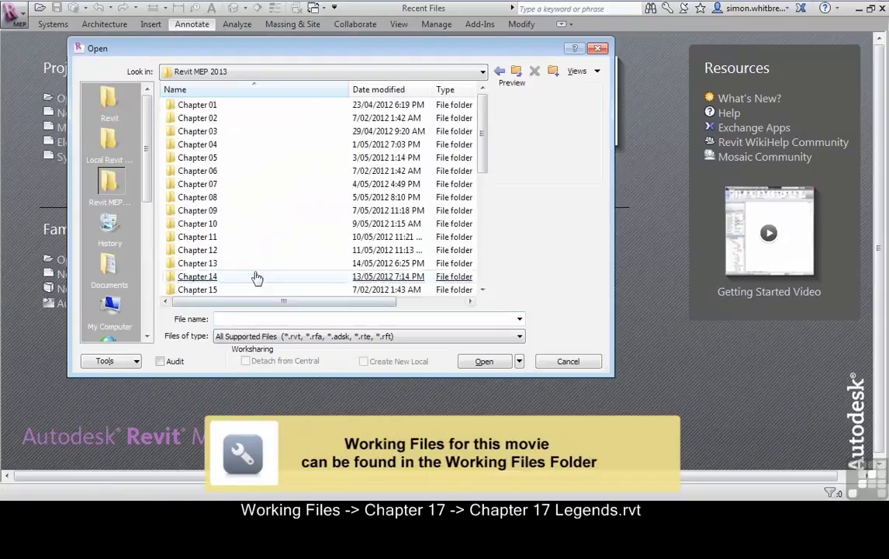
pyautogui.scroll(-5, 216, 197)
pyautogui.doubleClick(197, 131)
pyautogui.click(187, 213)
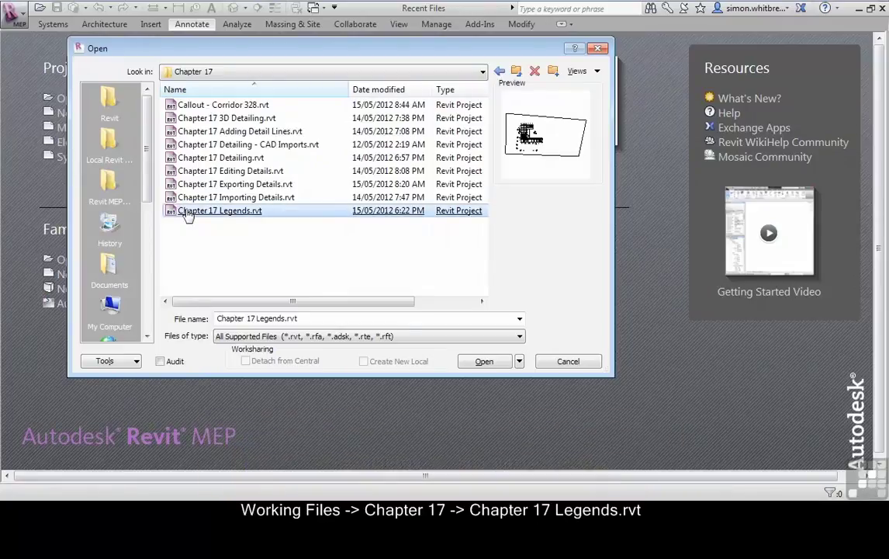
pyautogui.doubleClick(187, 212)
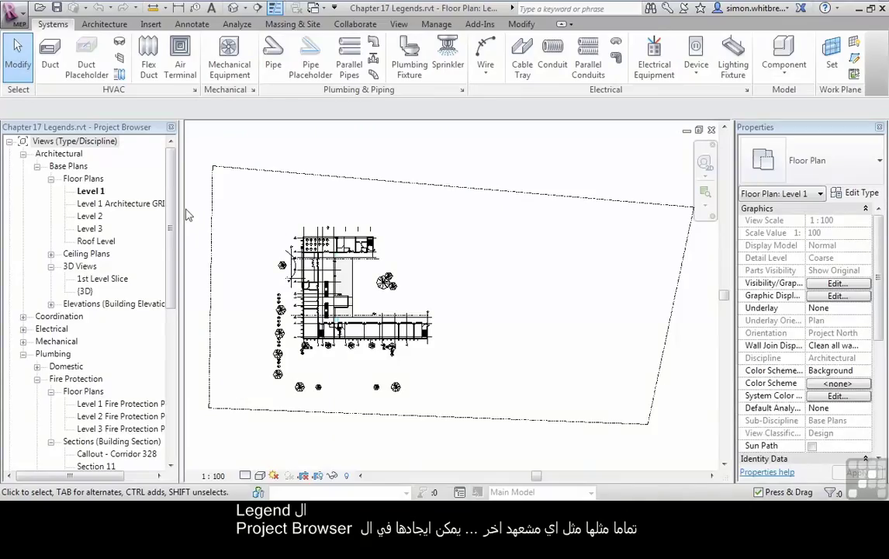
# - Open the View tab's Legends dropdown to show the Legend and Key Legend options
pyautogui.moveTo(170, 206); pyautogui.dragTo(172, 311)
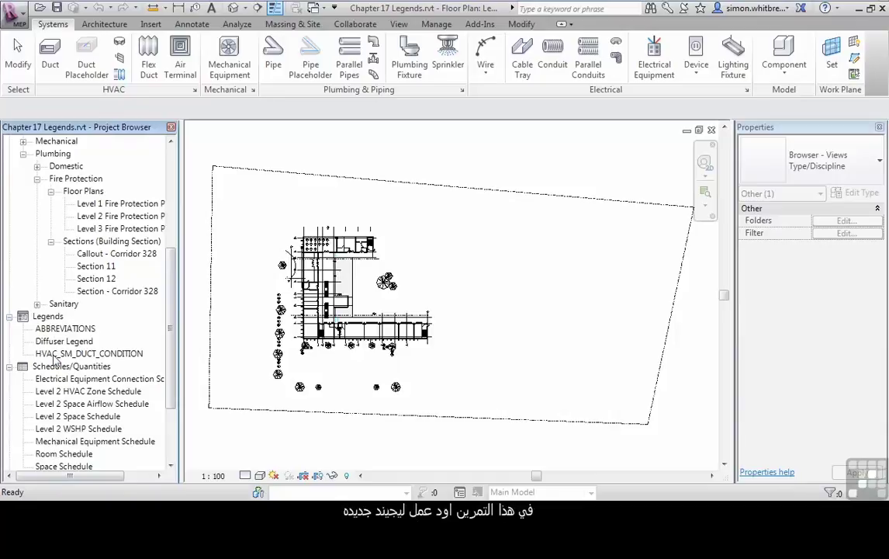
pyautogui.click(399, 24)
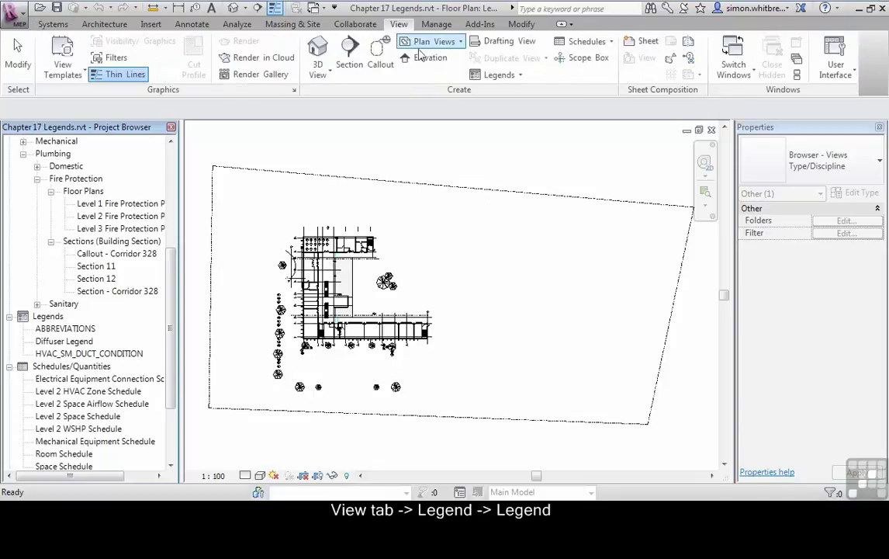
pyautogui.click(508, 77)
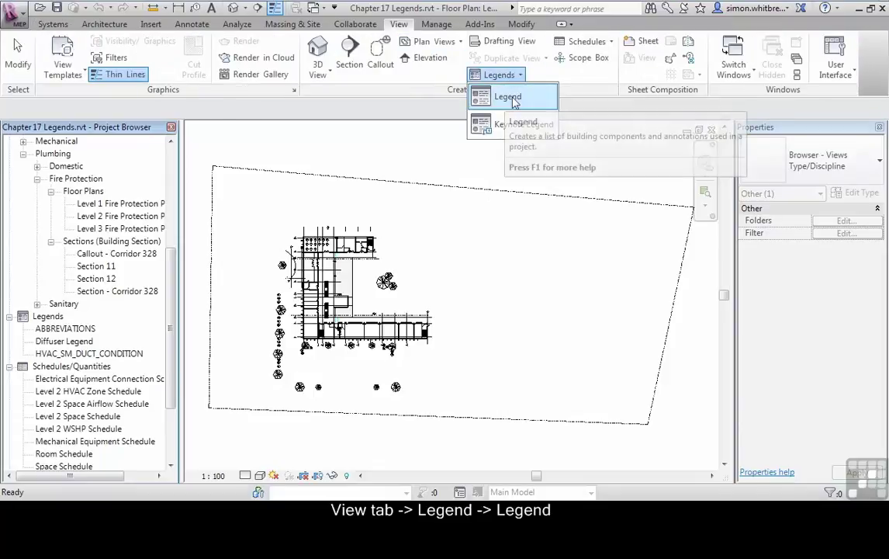
# - Choose Legend and name the new view GRAPHICAL DAMPER SCHEDULE, keeping scale 1 : 50
pyautogui.click(510, 98)
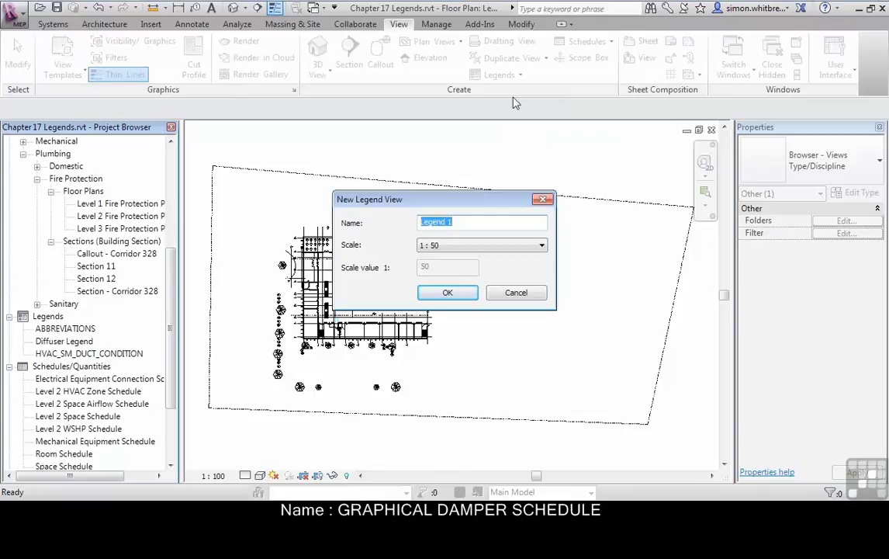
pyautogui.write('GRAPHICAL DAMPER SCHEDULE')
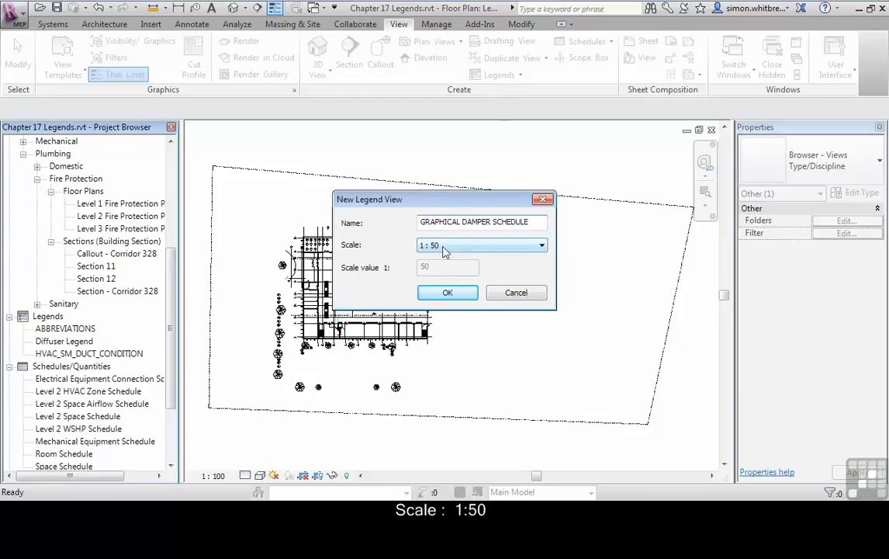
# - Confirm the dialog so the empty GRAPHICAL DAMPER SCHEDULE legend opens at 1 : 50
pyautogui.click(448, 293)
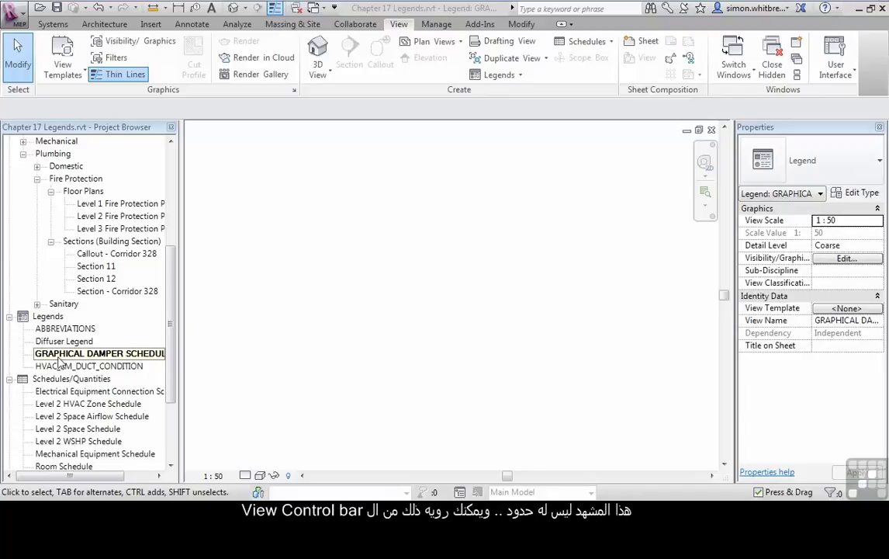
pyautogui.click(307, 350)
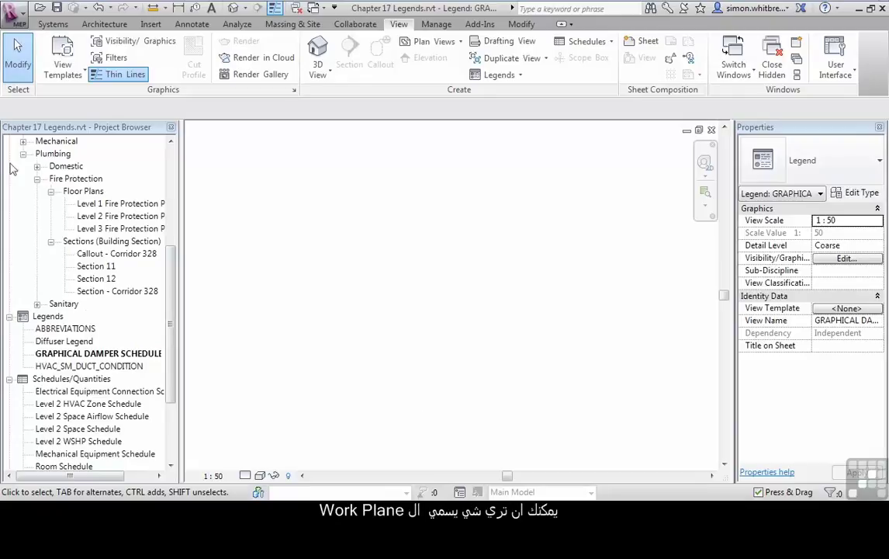
# - Show the work plane grid in the legend and change its spacing from 1000 to 500
pyautogui.click(51, 24)
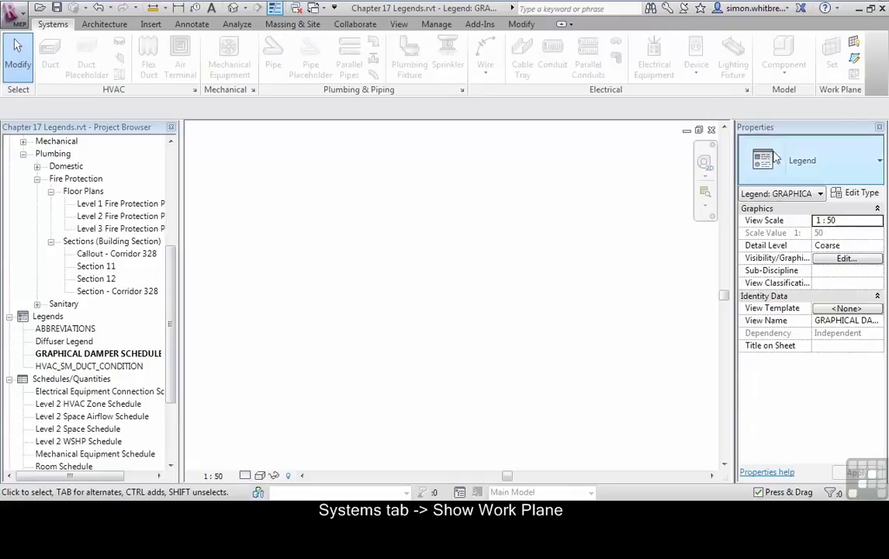
pyautogui.click(855, 46)
pyautogui.scroll(-1, 304, 369)
pyautogui.click(232, 335)
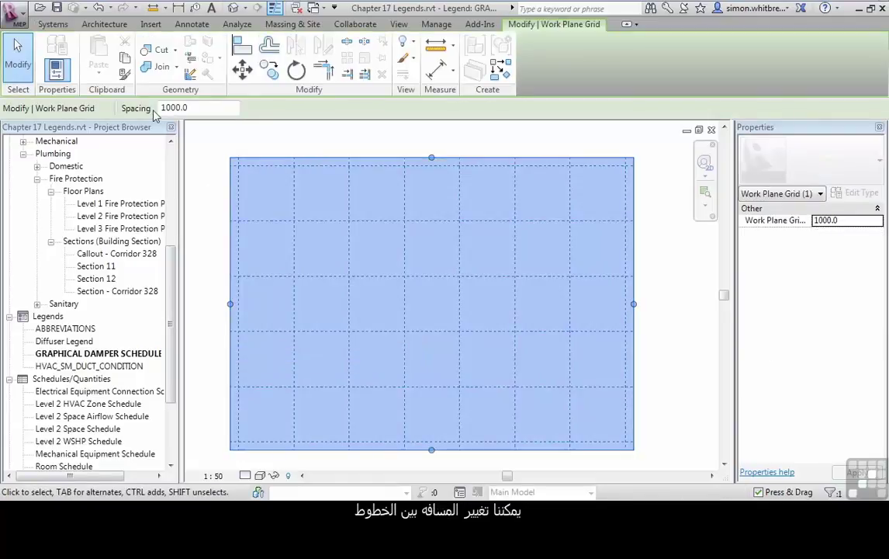
pyautogui.click(171, 107)
pyautogui.press('BackSpace')
pyautogui.press('BackSpace')
pyautogui.write('5')
pyautogui.press('Return')
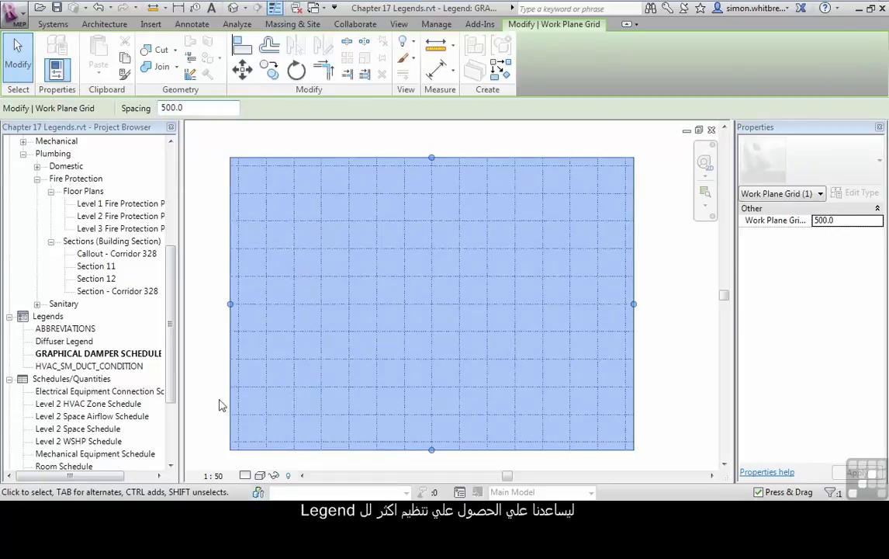
pyautogui.click(218, 418)
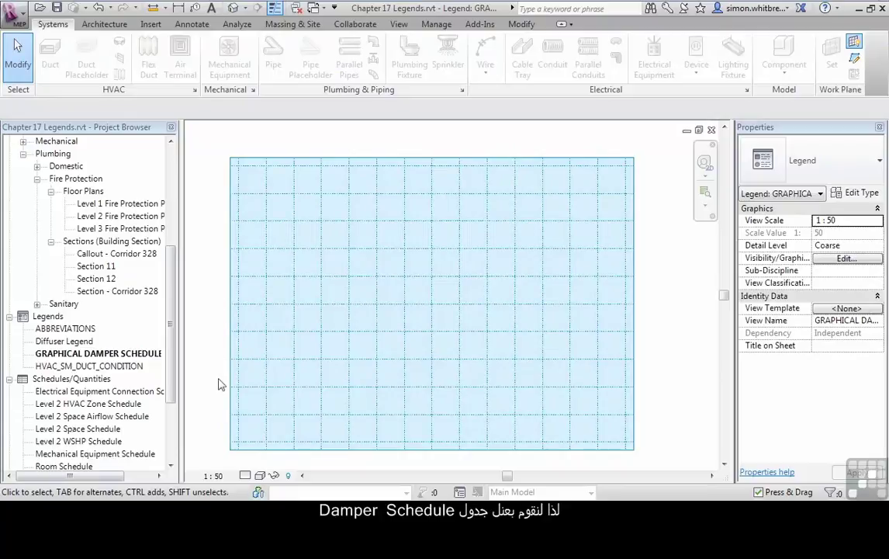
# - Place a Volume Control Damper - Round legend component near the grid's top-left
pyautogui.click(194, 25)
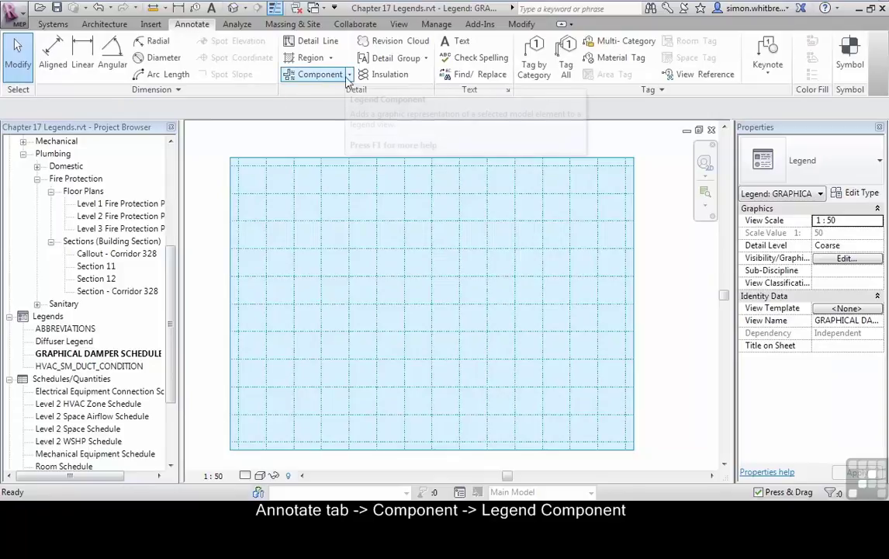
pyautogui.click(350, 75)
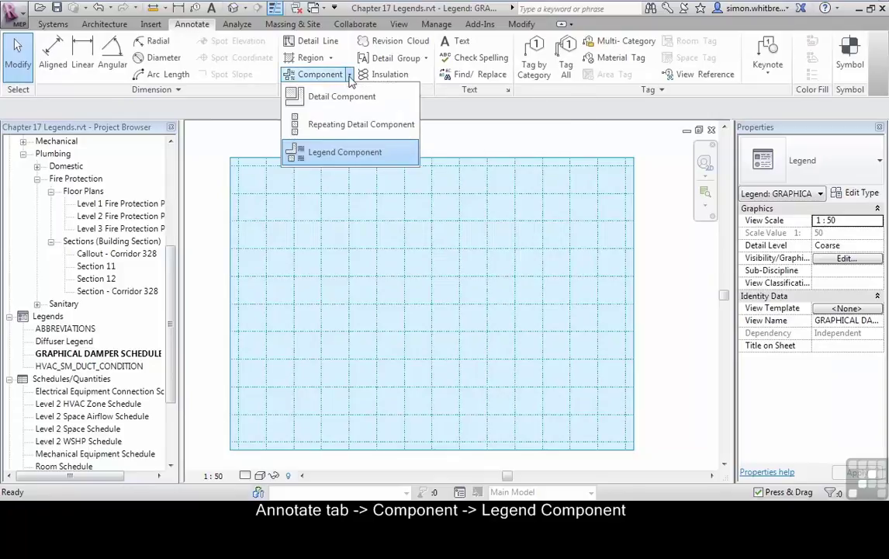
pyautogui.click(323, 154)
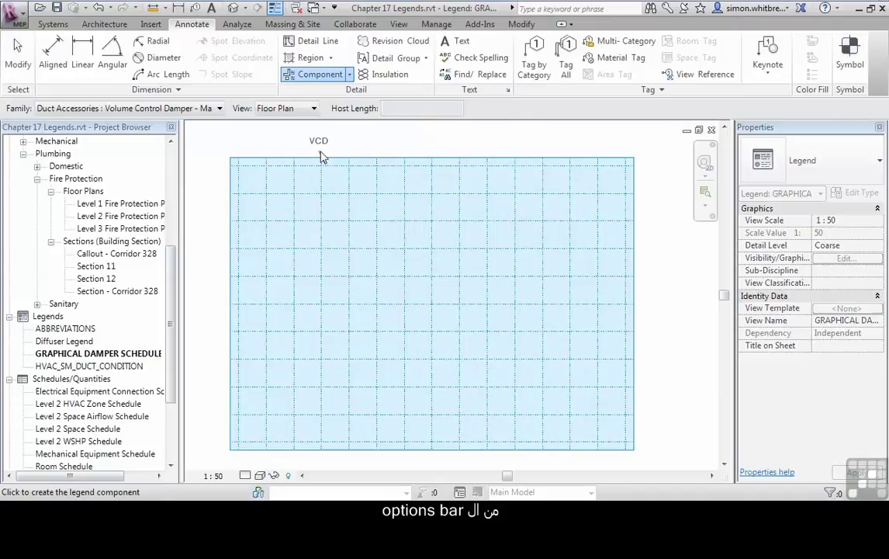
pyautogui.click(220, 108)
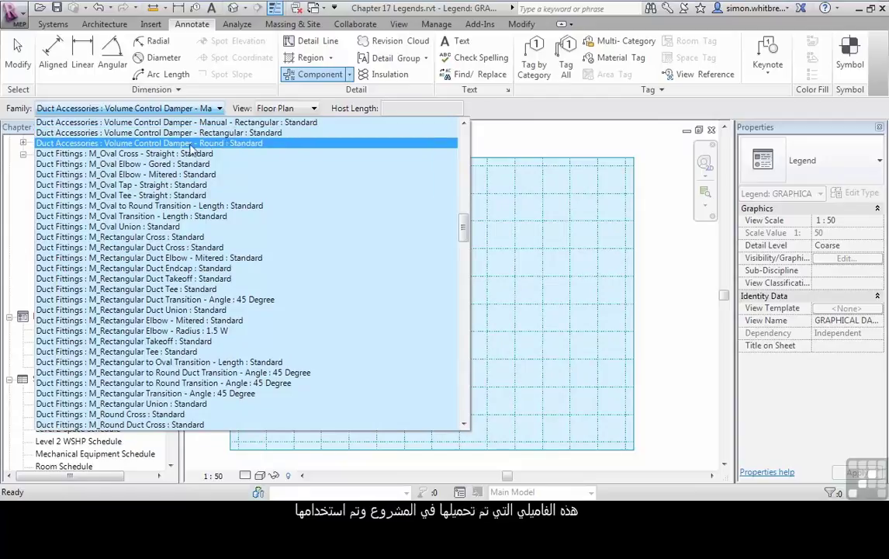
pyautogui.click(228, 145)
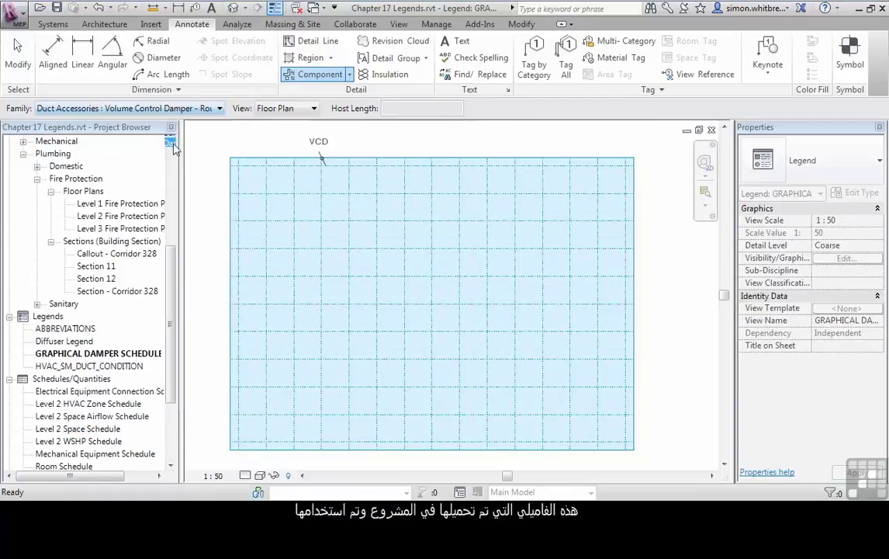
pyautogui.click(283, 204)
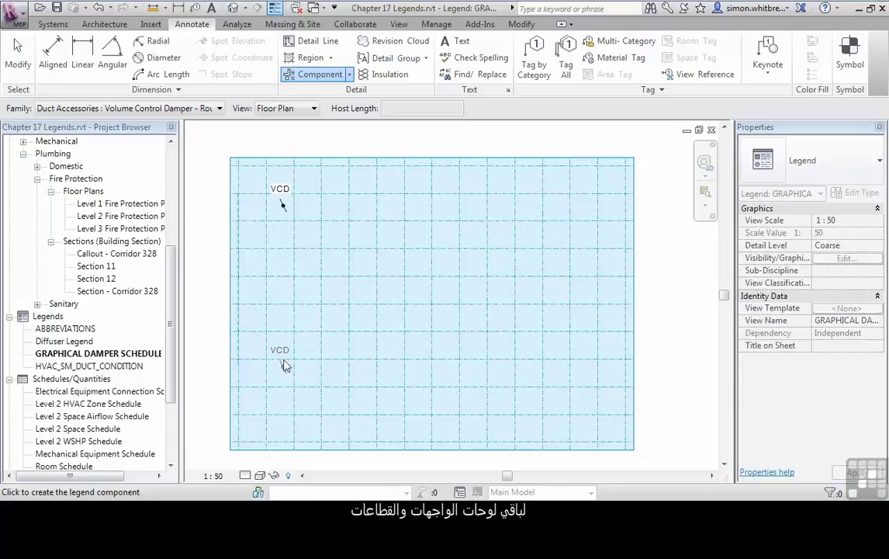
# - Set the view detail level to Medium and place a second damper symbol below the first
pyautogui.click(246, 477)
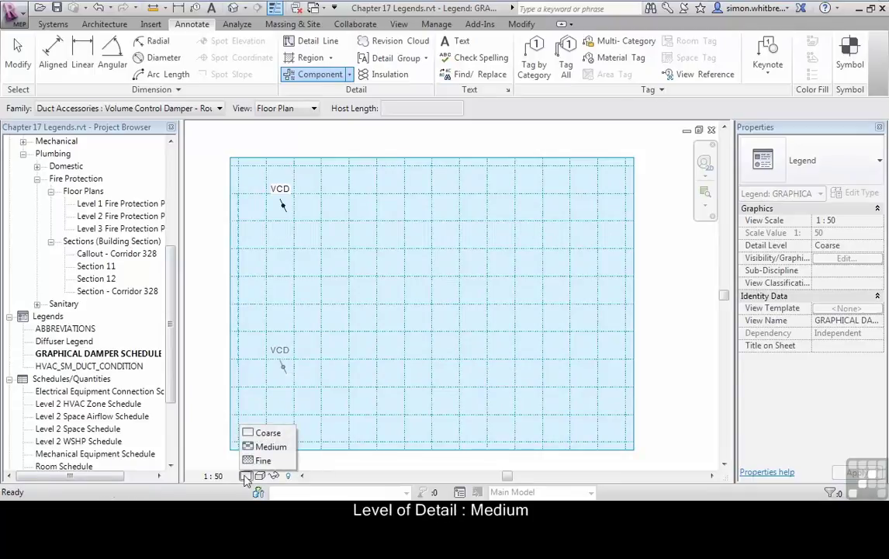
pyautogui.click(251, 446)
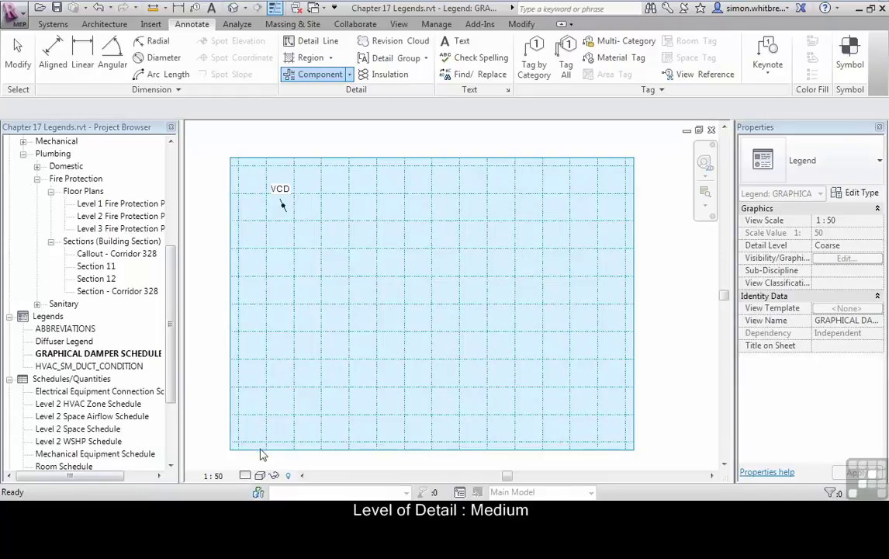
pyautogui.click(280, 244)
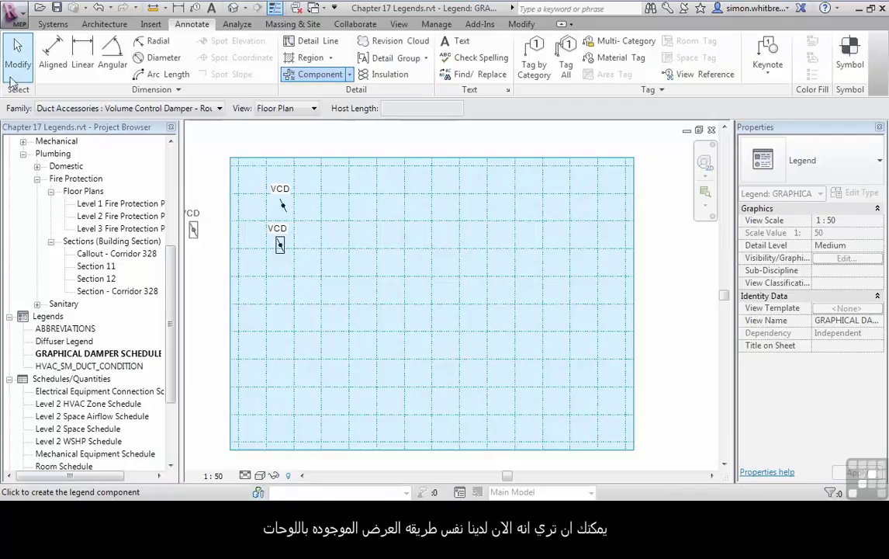
pyautogui.click(17, 55)
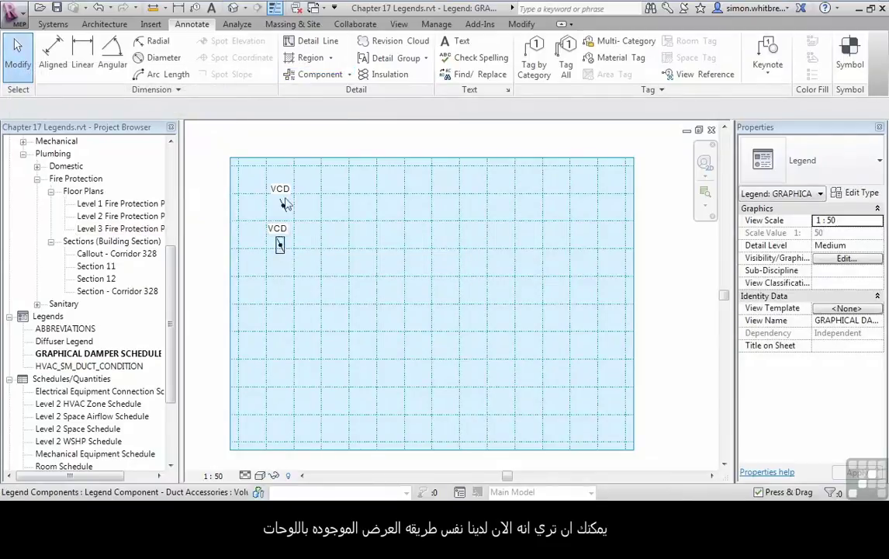
# - Delete the upper duplicate VCD symbol and select the remaining one
pyautogui.click(284, 204)
pyautogui.press('Delete')
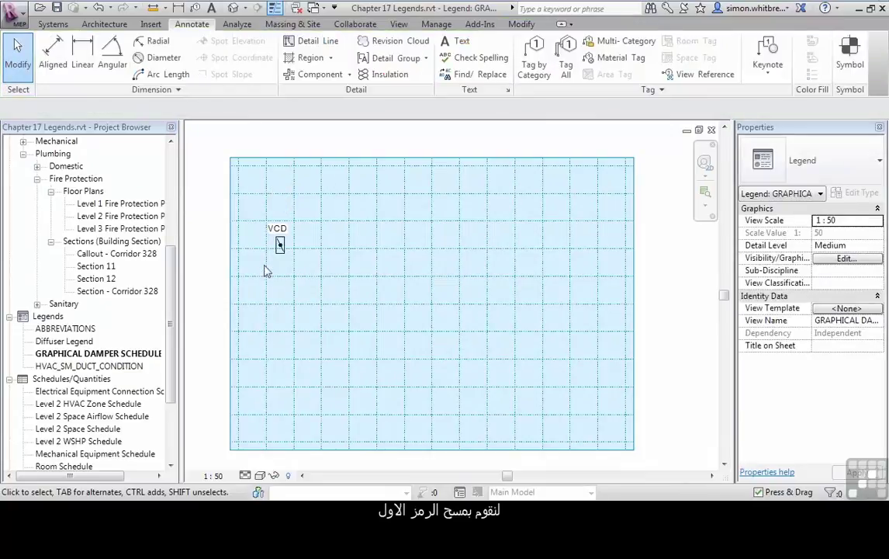
pyautogui.click(281, 246)
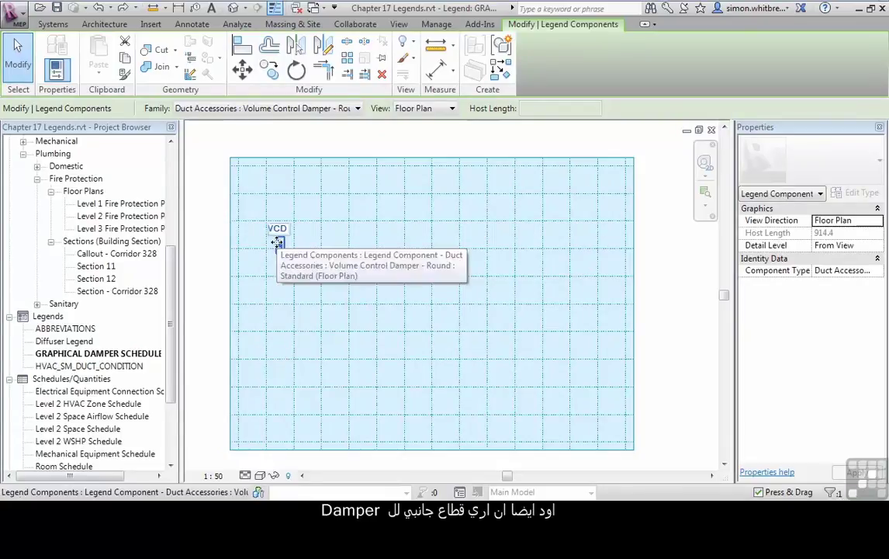
# - Copy the damper symbol 600 to the right
pyautogui.click(273, 72)
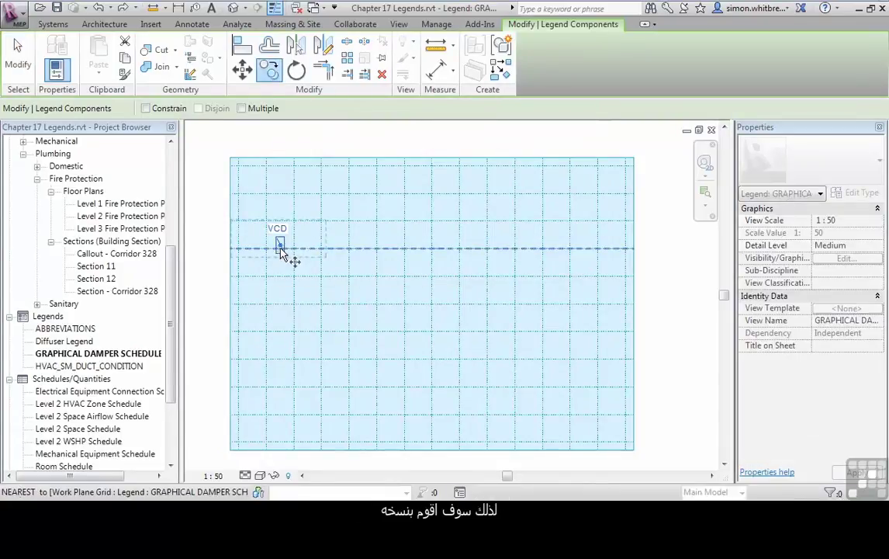
pyautogui.click(280, 247)
pyautogui.write('600')
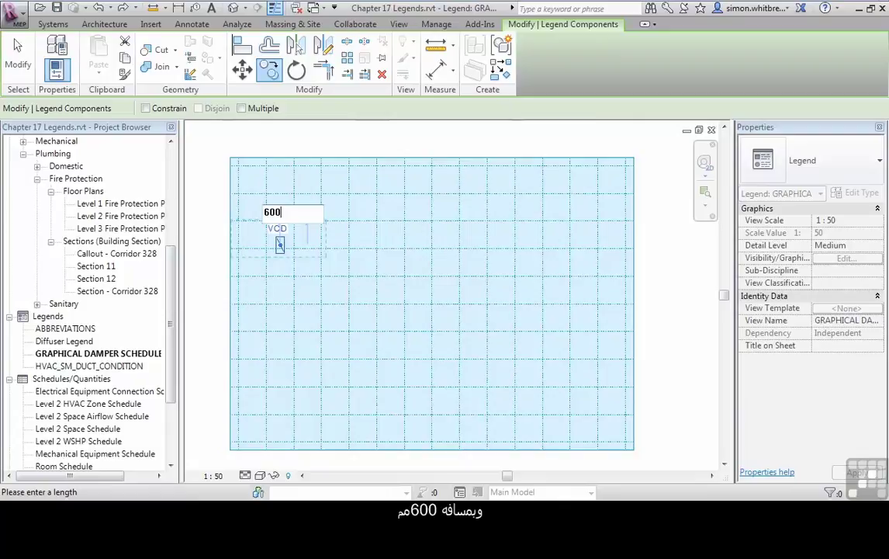
pyautogui.press('Return')
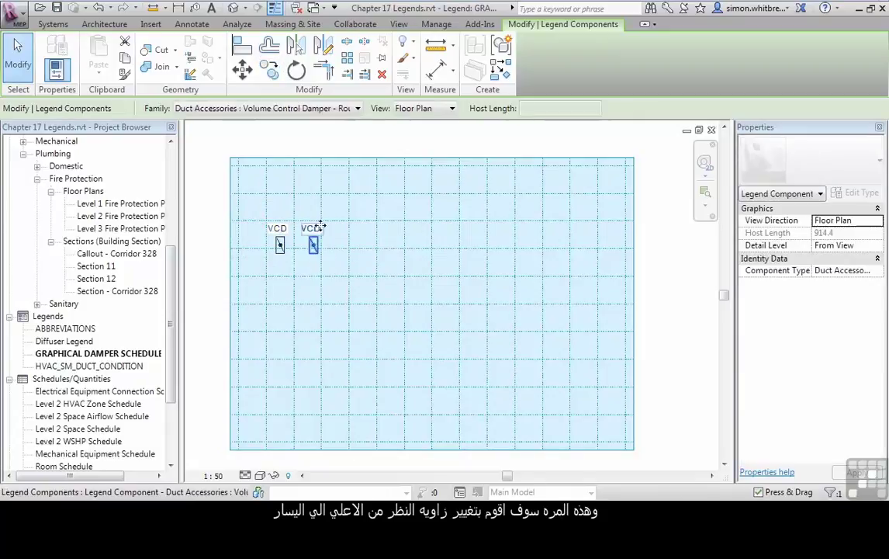
# - Show the copy as Elevation : Left and align it with the plan symbol
pyautogui.click(410, 110)
pyautogui.click(405, 153)
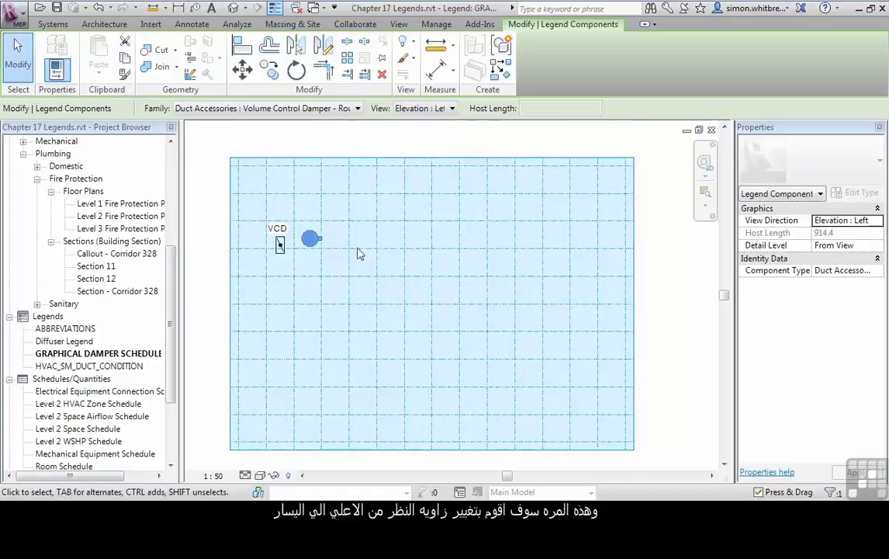
pyautogui.scroll(2, 271, 260)
pyautogui.scroll(2, 271, 261)
pyautogui.moveTo(363, 219); pyautogui.dragTo(364, 244)
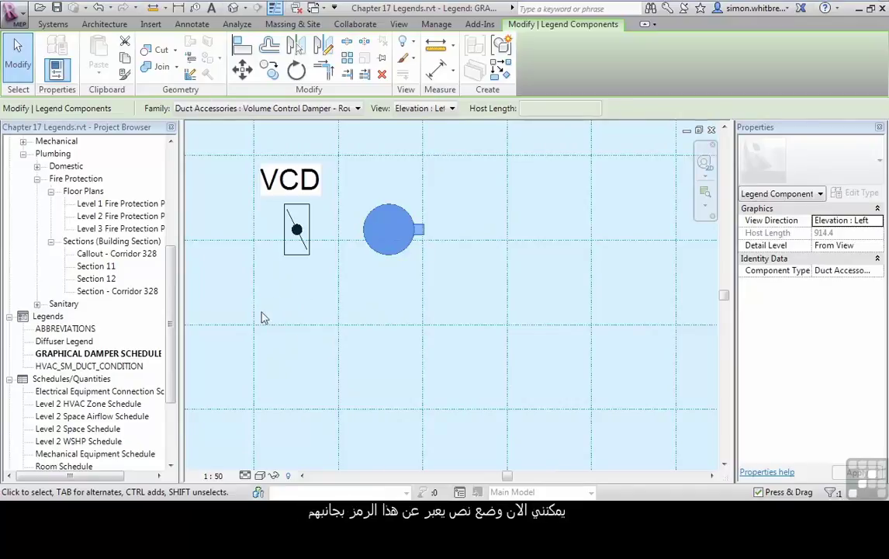
# - Add the text note VOLUME CONTROL DAMPER - ROUND to the right of the damper symbols
pyautogui.click(194, 24)
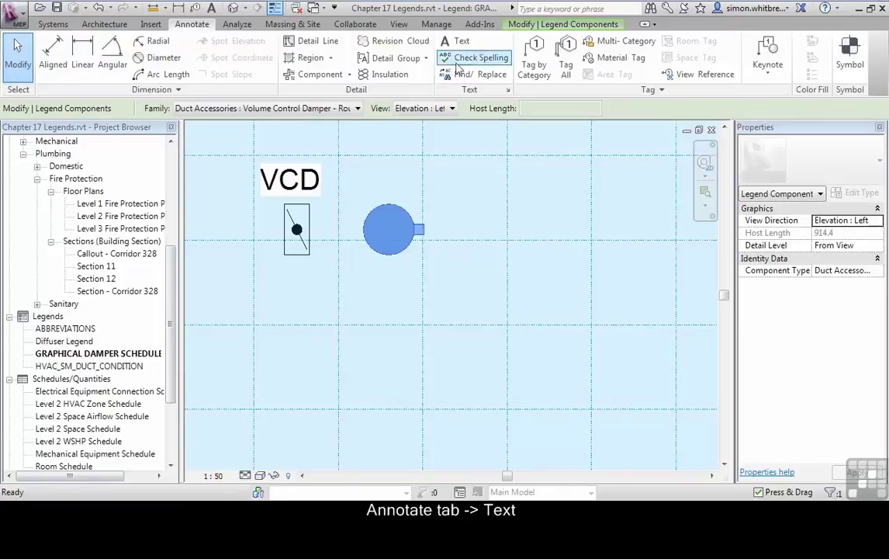
pyautogui.click(457, 43)
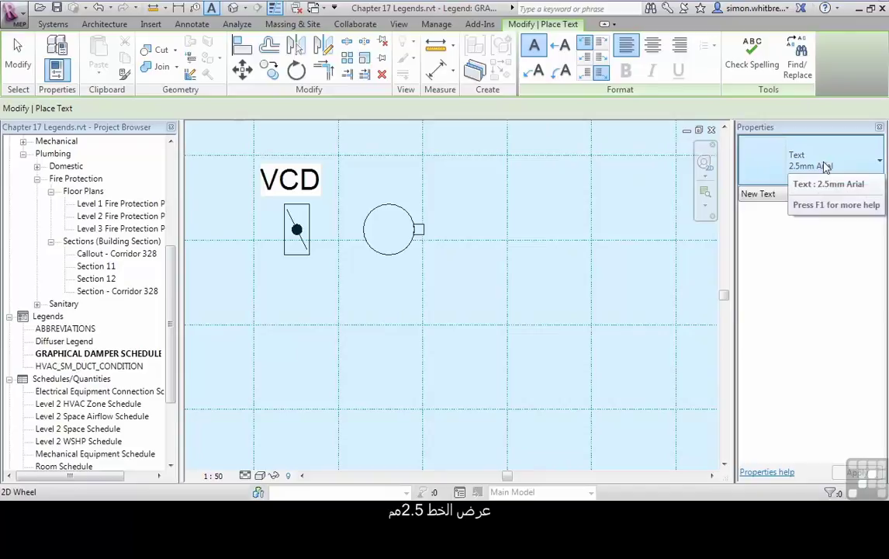
pyautogui.click(507, 218)
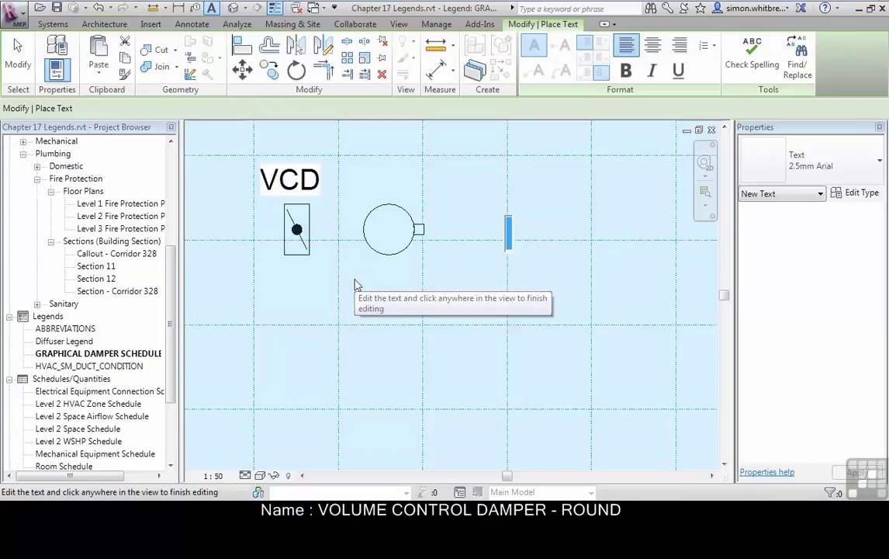
pyautogui.write('VOLUME CONT')
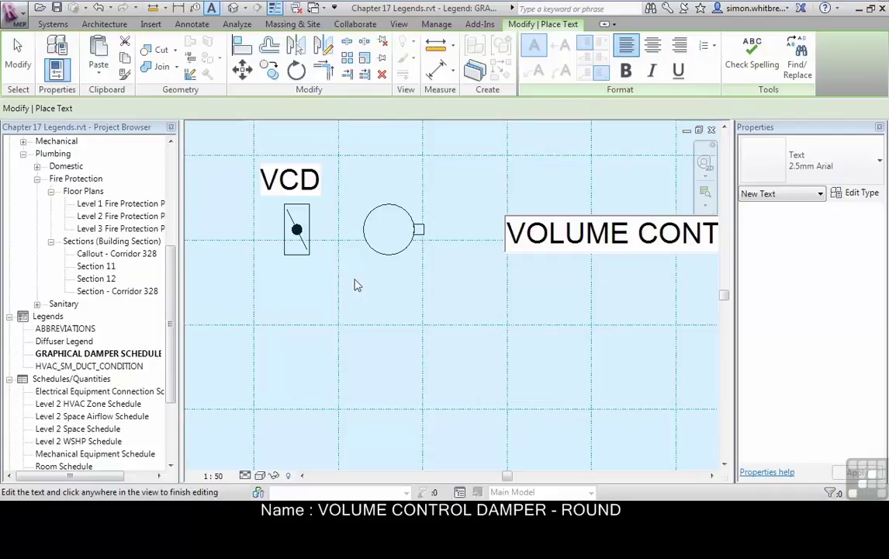
pyautogui.click(356, 284)
pyautogui.scroll(-5, 357, 283)
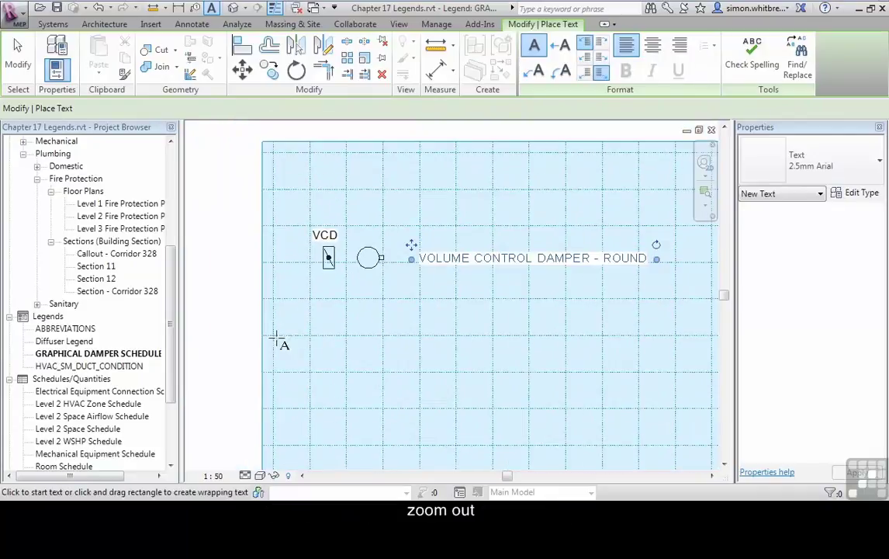
pyautogui.press('Escape')
pyautogui.press('Escape')
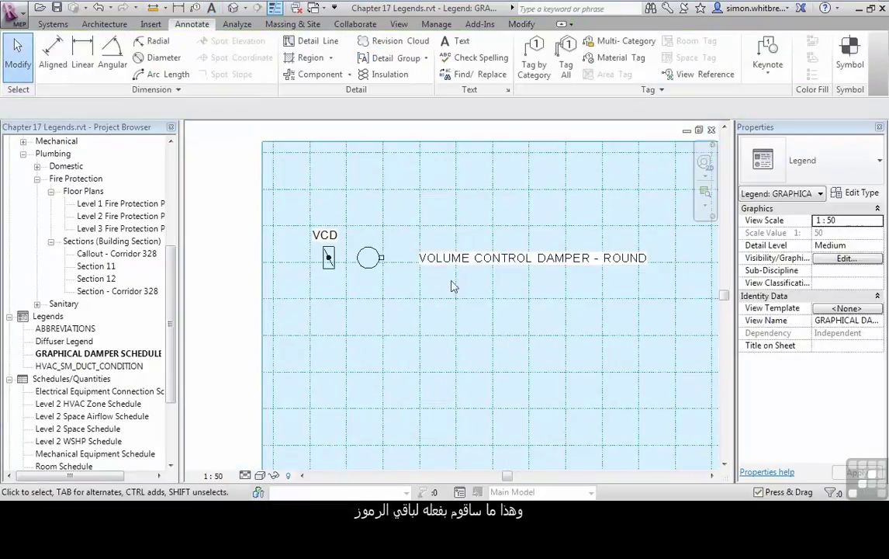
# - Nudge the label closer to the round symbol and window-select the whole damper row
pyautogui.click(449, 266)
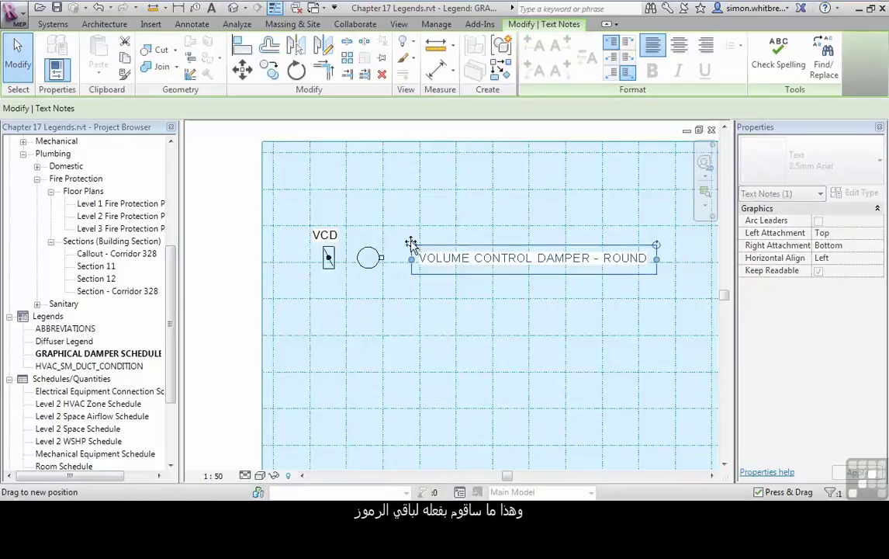
pyautogui.moveTo(412, 245); pyautogui.dragTo(402, 247)
pyautogui.click(219, 288)
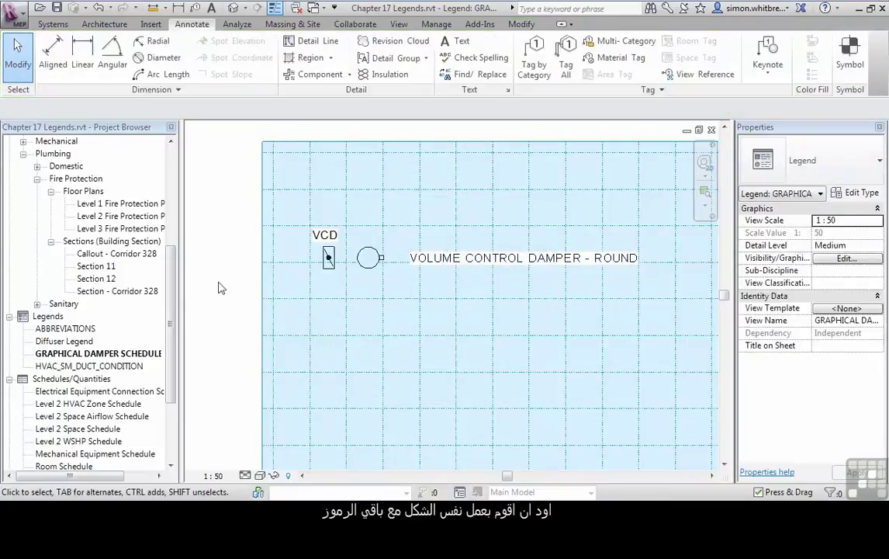
pyautogui.moveTo(225, 288); pyautogui.dragTo(673, 205)
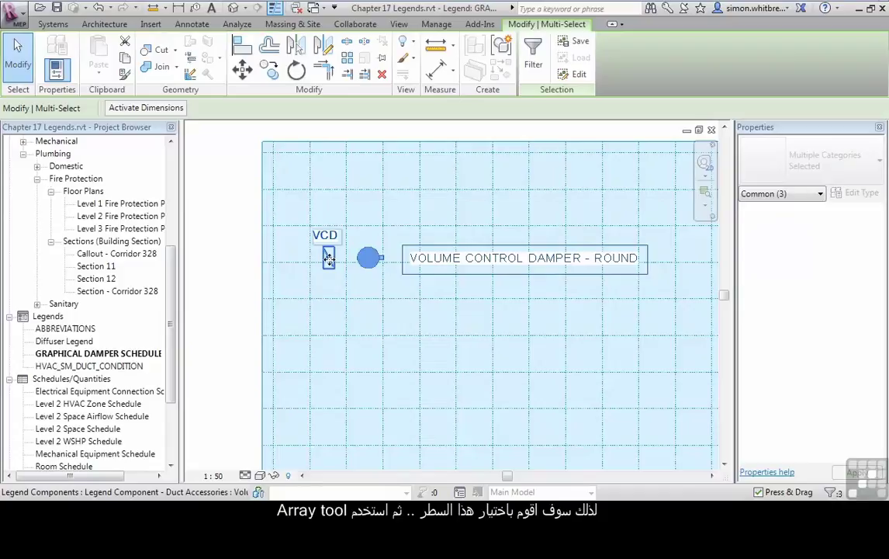
# - Array the labelled damper row vertically into six rows spaced 500 apart
pyautogui.click(347, 57)
pyautogui.click(297, 258)
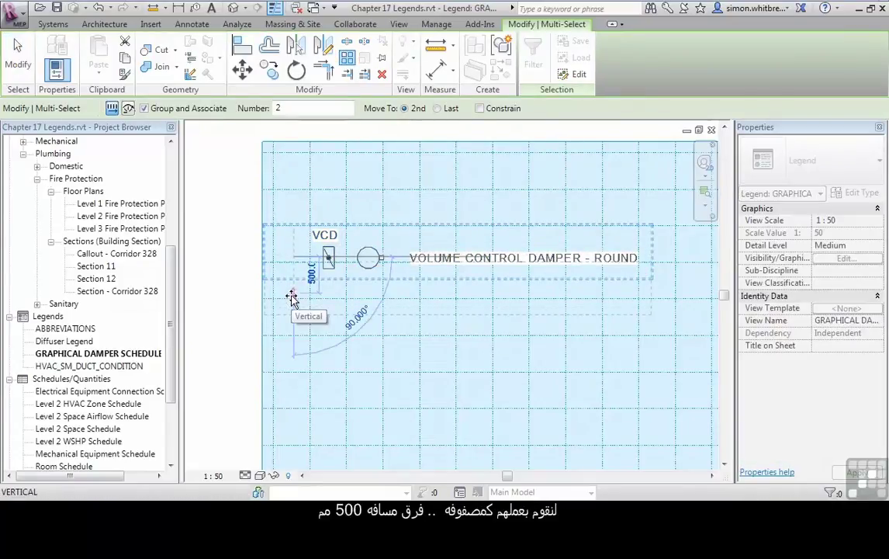
pyautogui.write('500')
pyautogui.press('Return')
pyautogui.scroll(-3, 570, 287)
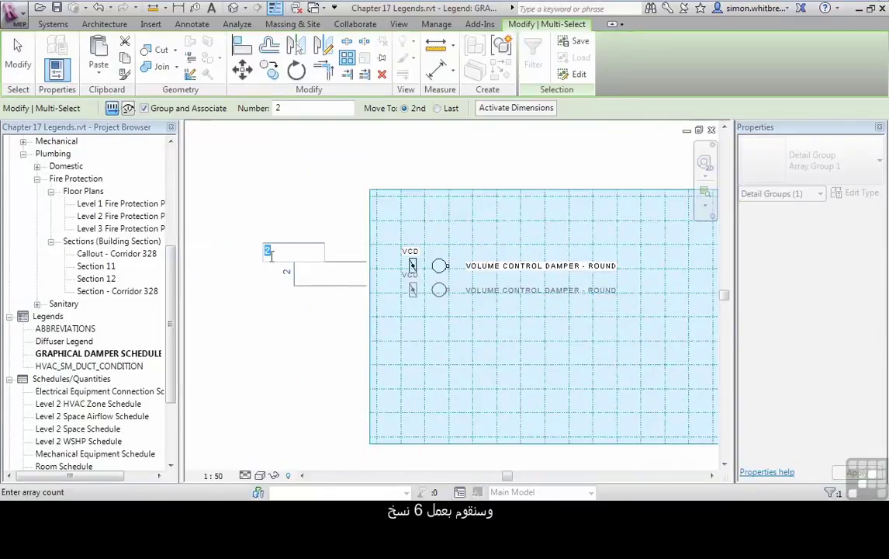
pyautogui.press('Return')
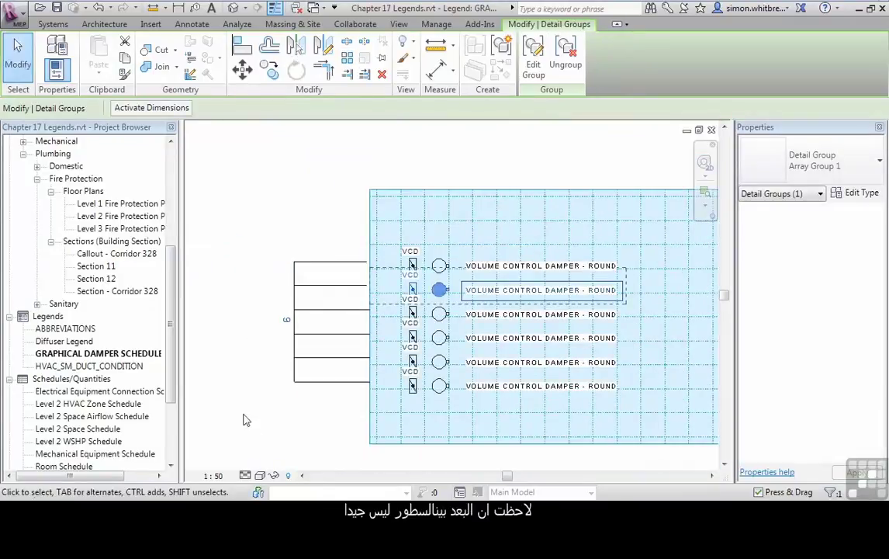
pyautogui.click(238, 441)
pyautogui.scroll(5, 421, 289)
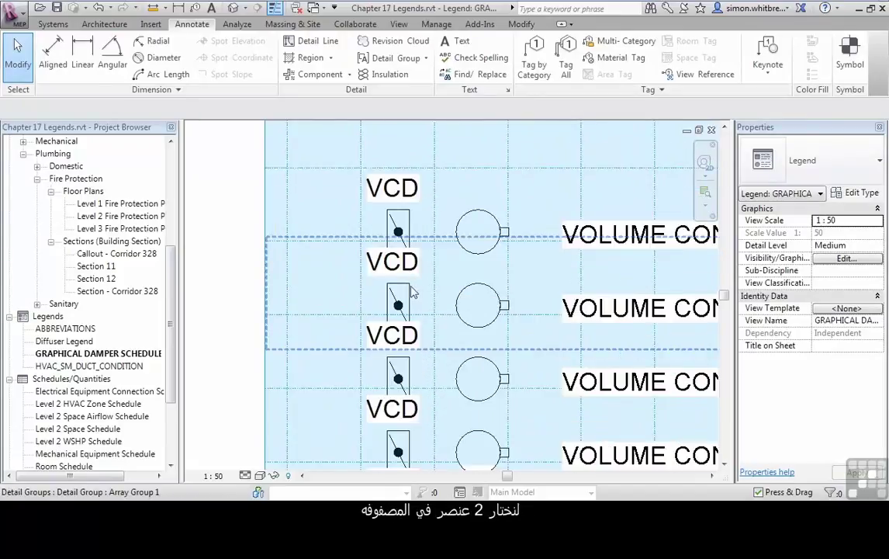
# - Move the second row group 150 down, then window-select all six rows
pyautogui.click(416, 288)
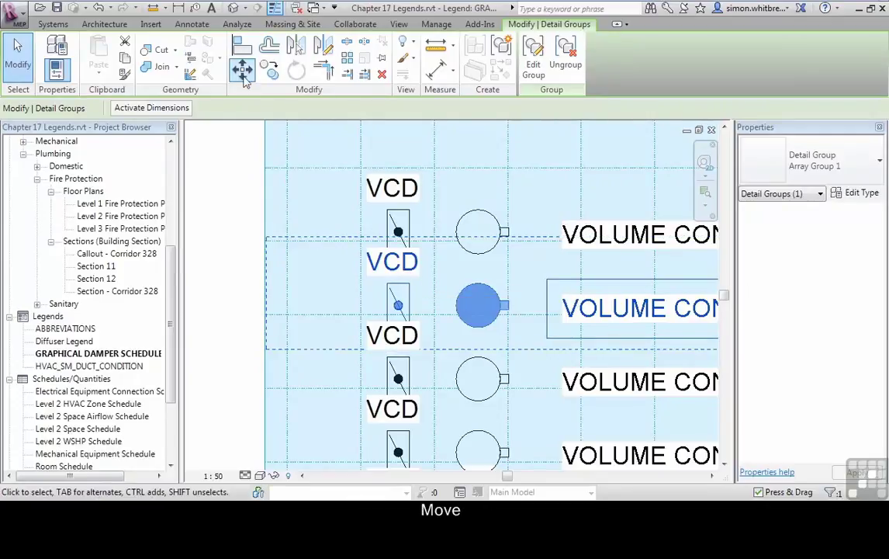
pyautogui.click(243, 77)
pyautogui.click(319, 284)
pyautogui.write('150')
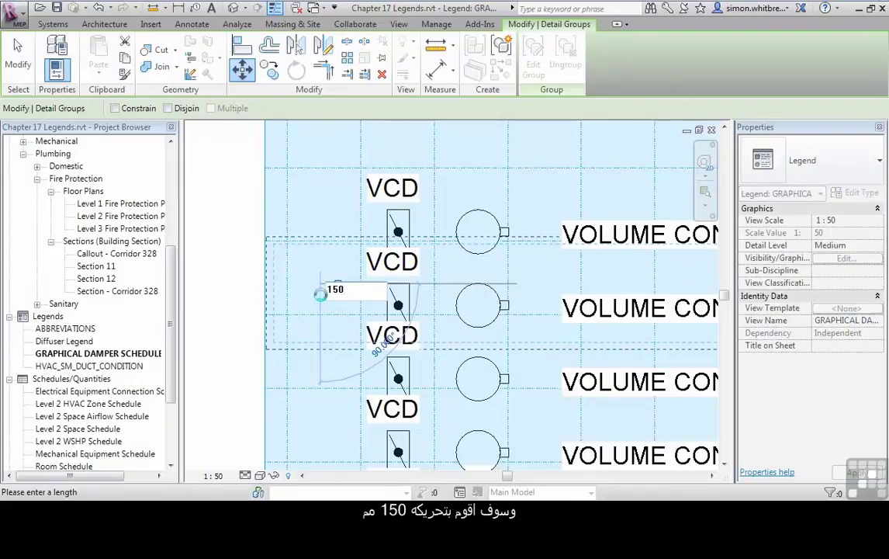
pyautogui.press('Return')
pyautogui.scroll(-4, 318, 294)
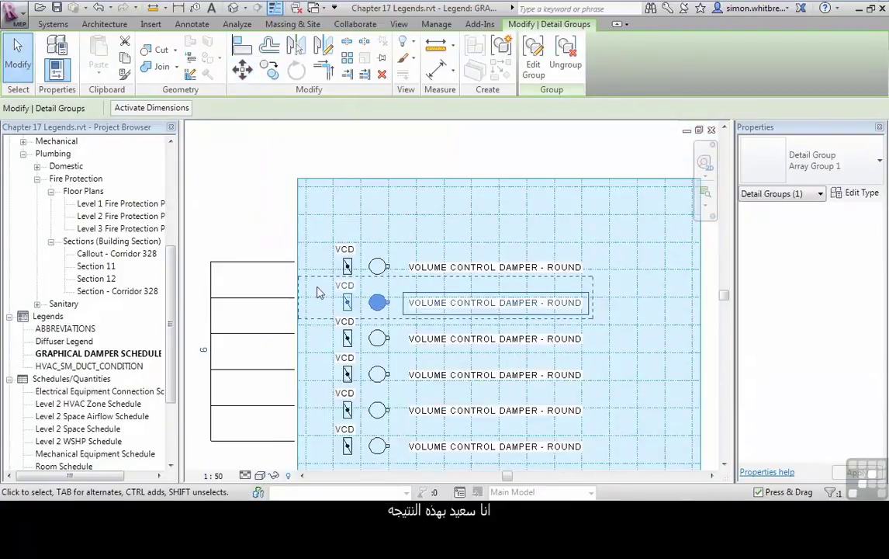
pyautogui.scroll(-2, 318, 293)
pyautogui.click(274, 420)
pyautogui.moveTo(263, 431)
pyautogui.mouseDown()
pyautogui.moveTo(536, 324)
pyautogui.moveTo(573, 243)
pyautogui.mouseUp()
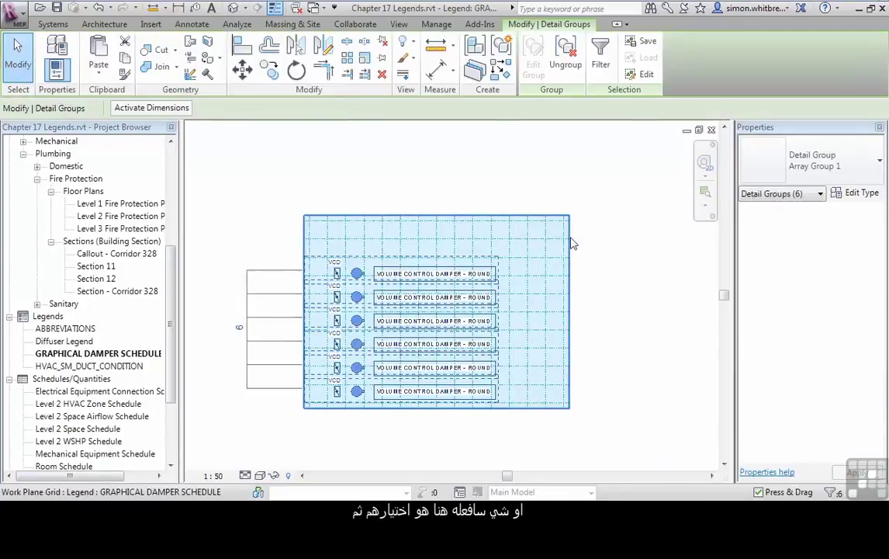
# - Ungroup the damper rows and switch the second row's symbols to Volume Control Damper - Rectangular
pyautogui.click(566, 56)
pyautogui.click(301, 457)
pyautogui.scroll(3, 306, 312)
pyautogui.moveTo(236, 243); pyautogui.dragTo(431, 318)
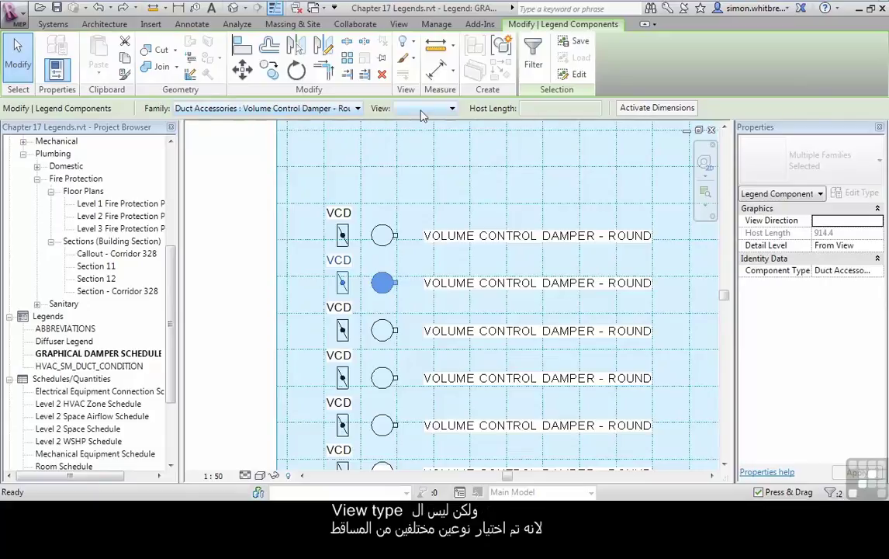
pyautogui.click(349, 109)
pyautogui.scroll(2, 341, 169)
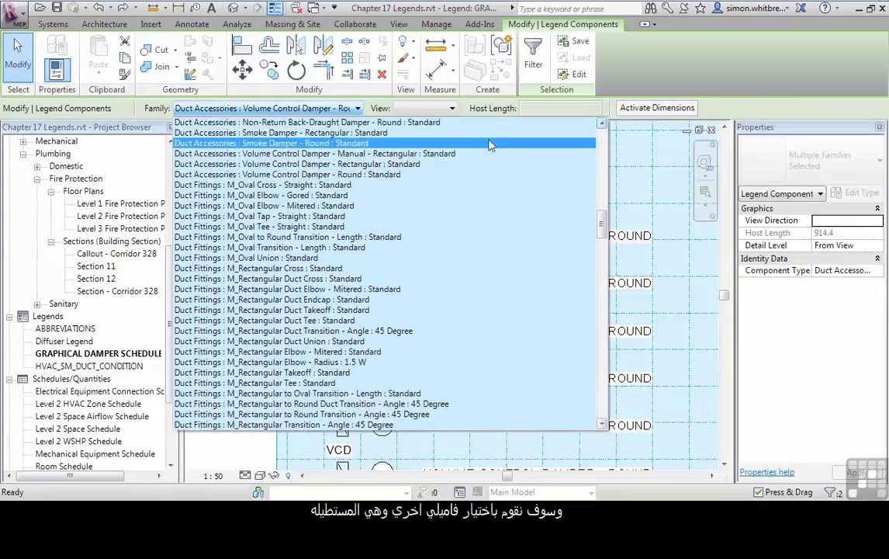
pyautogui.click(273, 169)
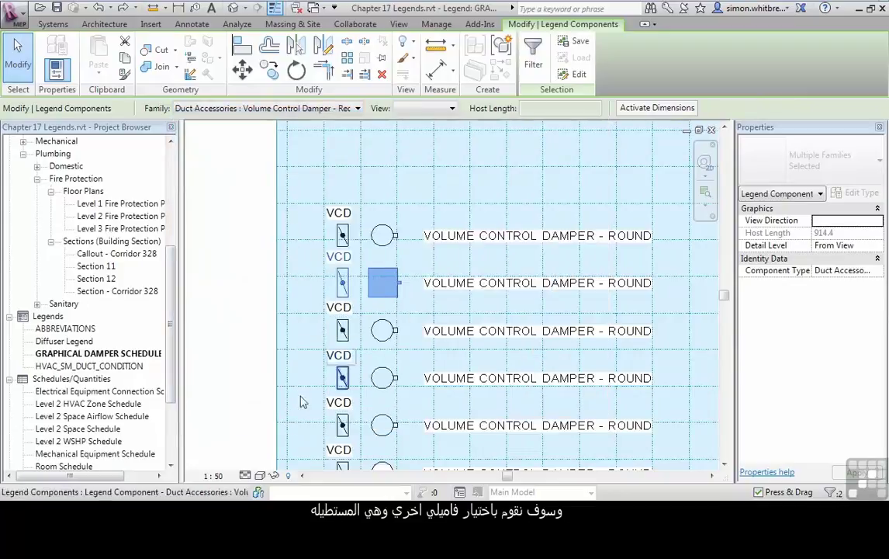
# - Relabel the second row as VOLUME CONTROL DAMPER - RECTANGULAR
pyautogui.click(463, 284)
pyautogui.doubleClick(463, 284)
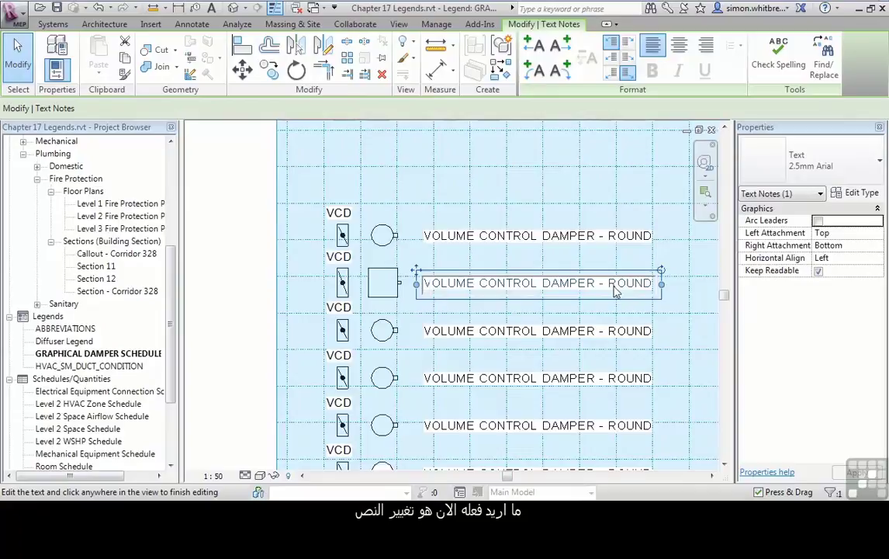
pyautogui.write('RECTANGULAR')
pyautogui.click(228, 293)
# - Switch the third row's symbols to the Smoke Damper - Round family
pyautogui.moveTo(238, 365)
pyautogui.mouseDown()
pyautogui.moveTo(293, 311)
pyautogui.moveTo(425, 301)
pyautogui.mouseUp()
pyautogui.click(357, 108)
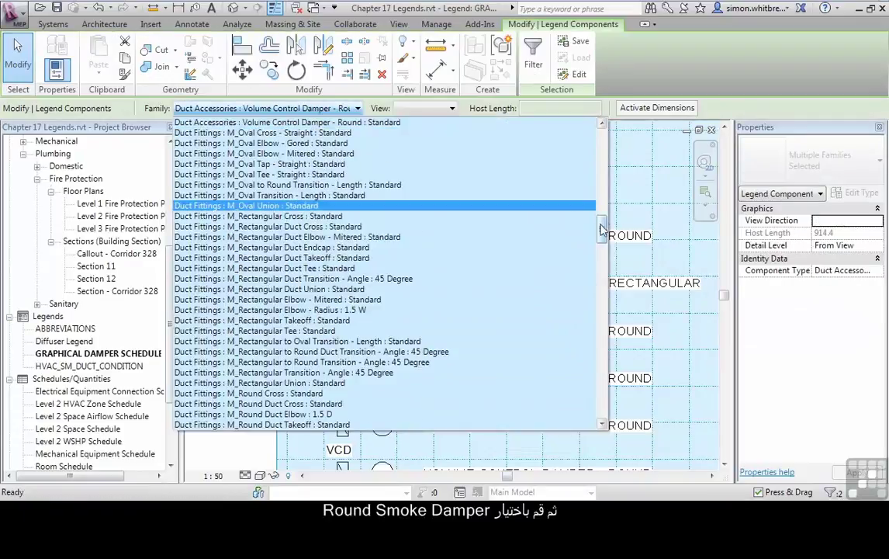
pyautogui.scroll(5, 311, 256)
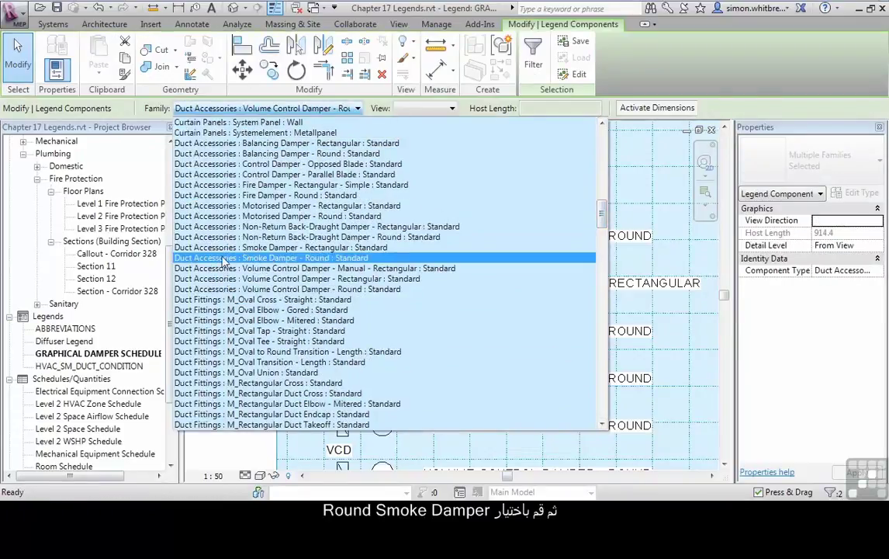
pyautogui.click(224, 258)
# - Relabel the third row SMOKE DAMPER - ROUND and move its side symbol into line
pyautogui.click(440, 332)
pyautogui.click(428, 332)
pyautogui.moveTo(425, 332); pyautogui.dragTo(518, 332)
pyautogui.write('SMOKE DAMPER -')
pyautogui.click(258, 357)
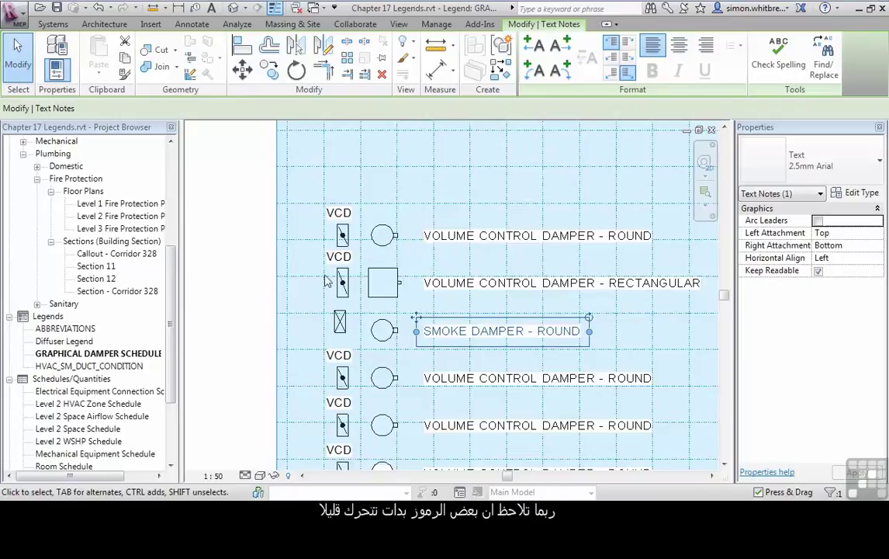
pyautogui.click(340, 329)
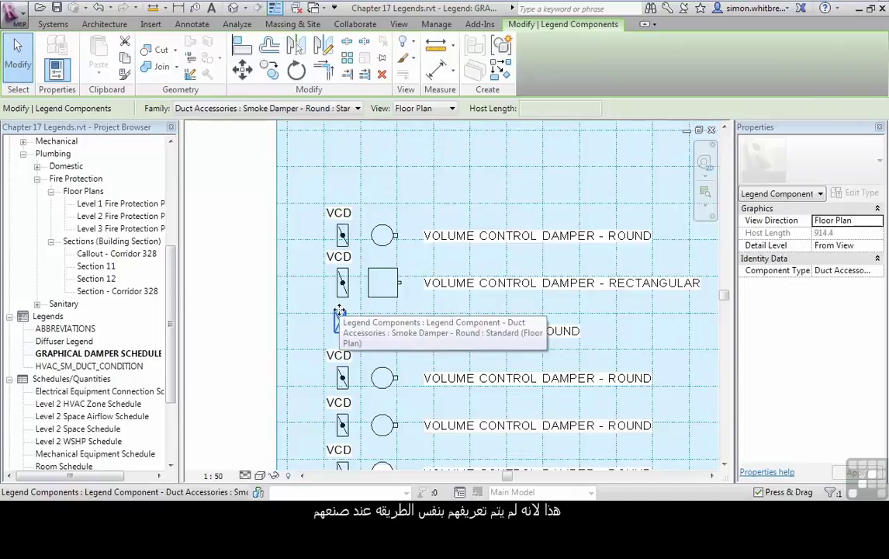
pyautogui.moveTo(339, 311); pyautogui.dragTo(342, 276, button='middle')
pyautogui.moveTo(342, 277)
pyautogui.mouseDown()
pyautogui.moveTo(347, 286)
pyautogui.moveTo(339, 280)
pyautogui.mouseUp()
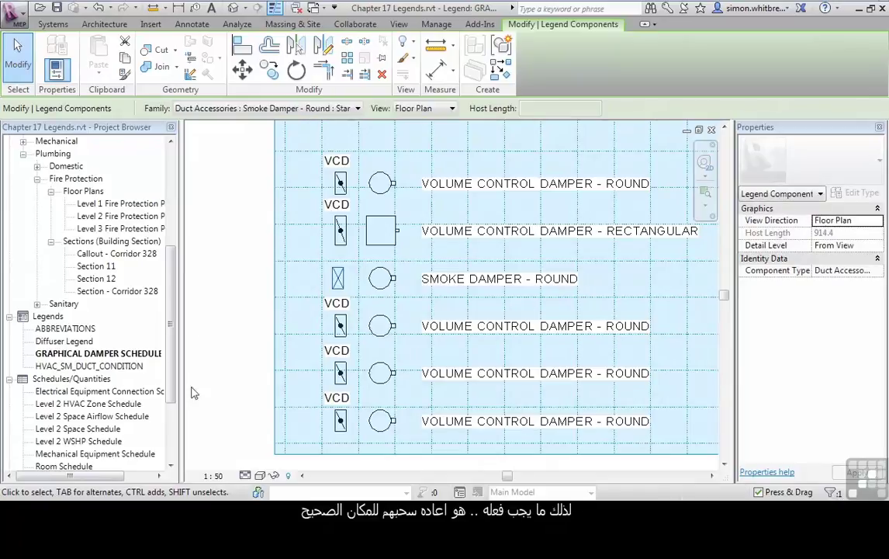
# - Switch the fourth row's symbols to Fire Damper - Rectangular
pyautogui.click(233, 361)
pyautogui.moveTo(238, 353)
pyautogui.mouseDown()
pyautogui.moveTo(289, 355)
pyautogui.moveTo(425, 296)
pyautogui.mouseUp()
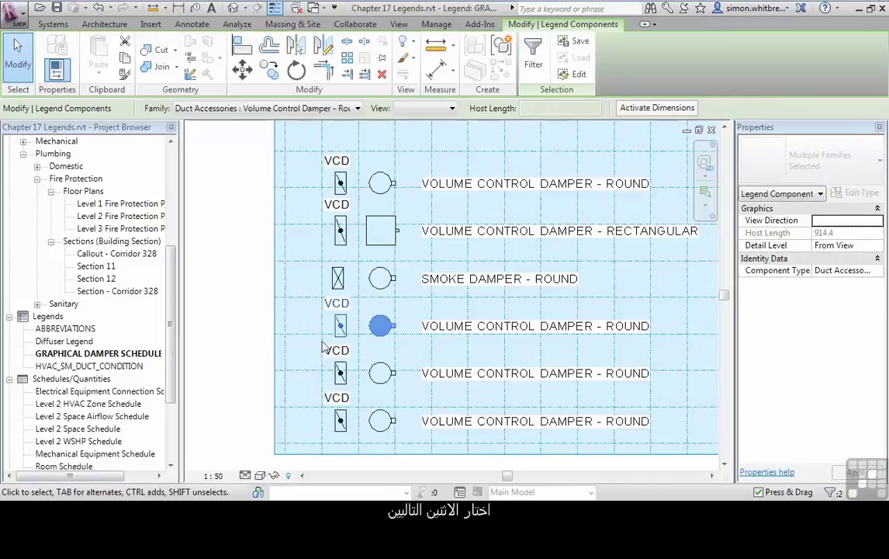
pyautogui.click(278, 108)
pyautogui.moveTo(602, 227); pyautogui.dragTo(602, 208)
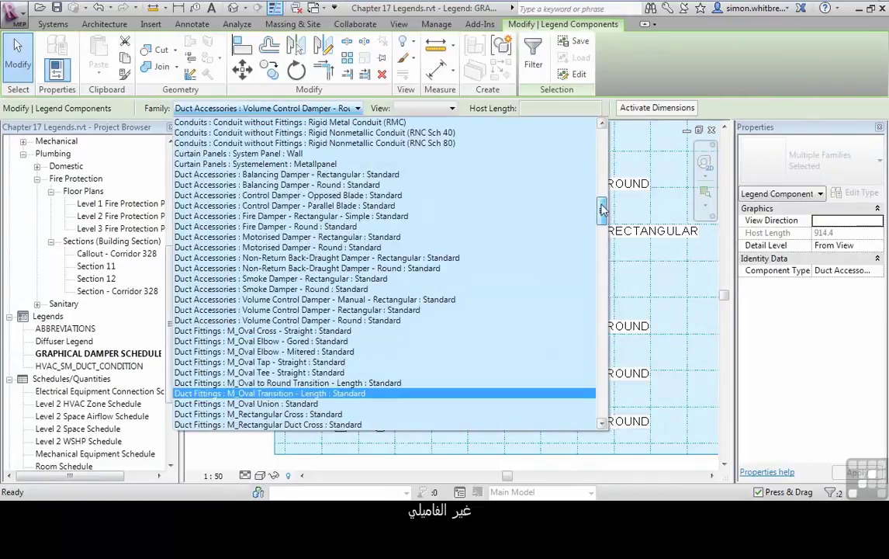
pyautogui.click(241, 219)
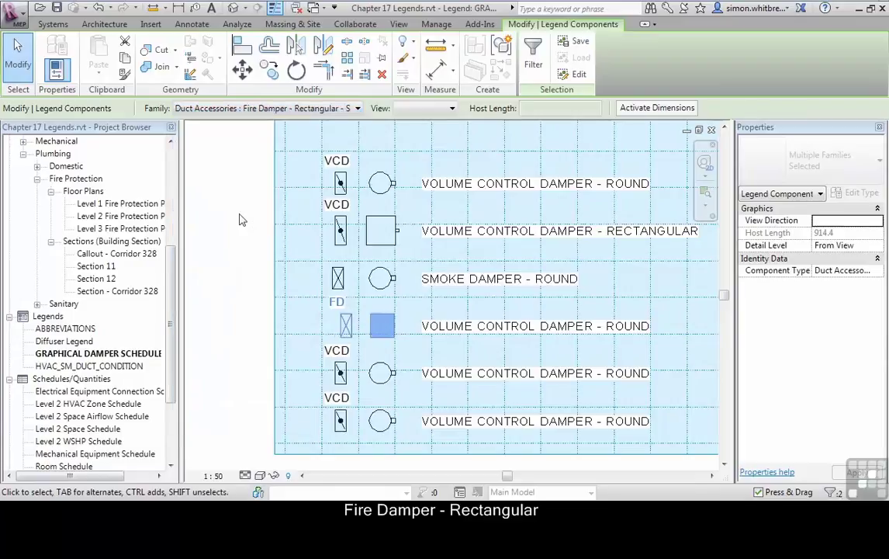
# - Relabel the fourth row FIRE DAMPER - RECTANGULAR and nudge its side symbol under the FD tag
pyautogui.click(241, 265)
pyautogui.doubleClick(476, 332)
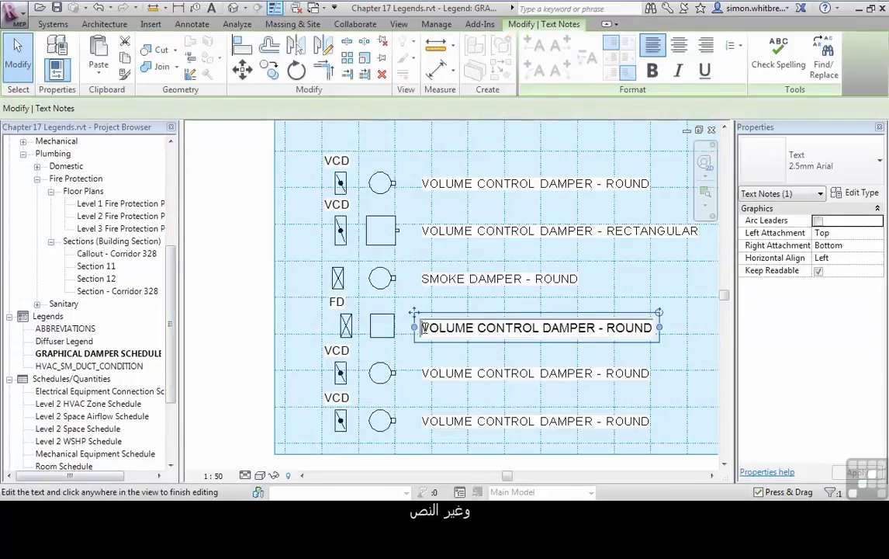
pyautogui.moveTo(422, 327); pyautogui.dragTo(535, 329)
pyautogui.write('FIRE DAMPER - RECTANGULAR')
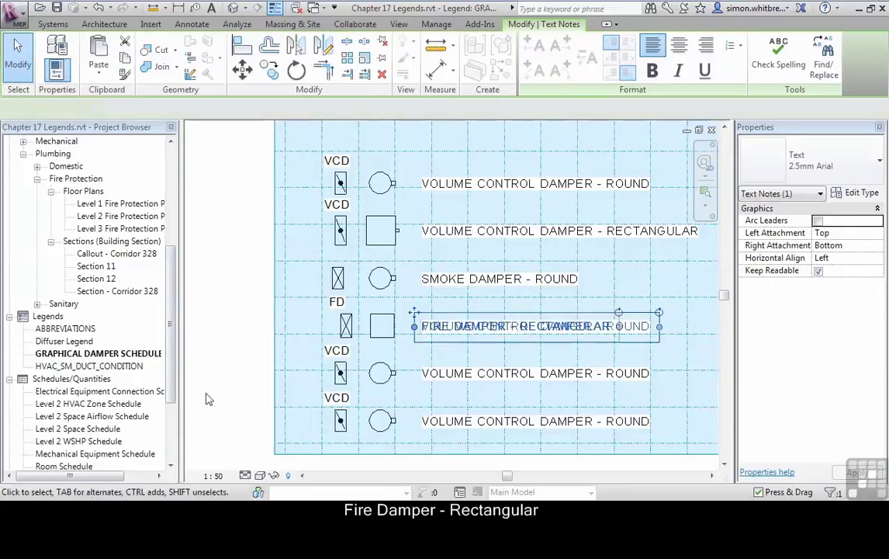
pyautogui.click(217, 386)
pyautogui.click(347, 326)
pyautogui.moveTo(335, 326); pyautogui.dragTo(328, 326)
# - Switch the fifth row's symbols to Control Damper - Opposed Blade
pyautogui.moveTo(229, 445); pyautogui.dragTo(221, 376, button='middle')
pyautogui.moveTo(226, 336); pyautogui.dragTo(429, 278)
pyautogui.click(356, 108)
pyautogui.scroll(7, 603, 231)
pyautogui.click(290, 192)
# - Relabel the fifth row as OPPOSED BLADE DAMPER - RECTANGULAR
pyautogui.doubleClick(441, 307)
pyautogui.moveTo(419, 308); pyautogui.dragTo(535, 309)
pyautogui.write('OPPOSED BLADE D')
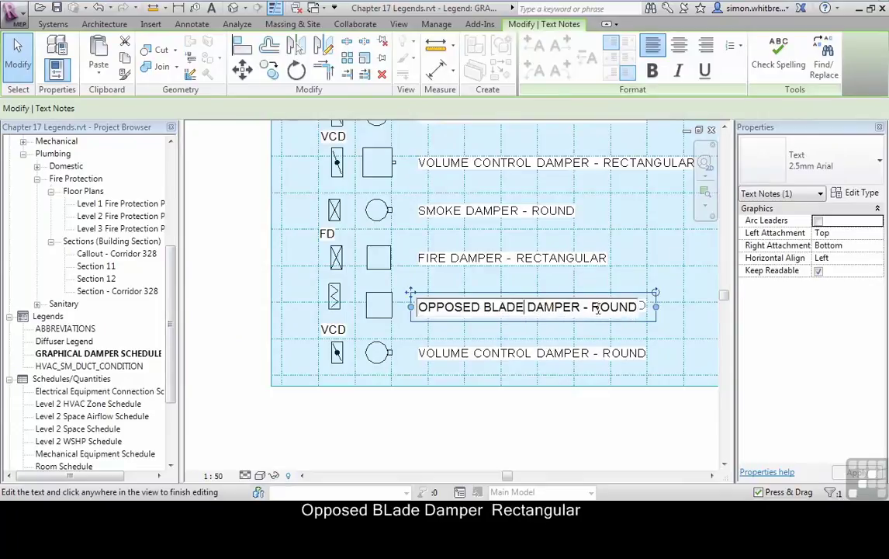
pyautogui.write('AMPER - RECTANGULAR')
pyautogui.click(225, 419)
# - Switch the bottom row's symbols to Balancing Damper - Round
pyautogui.moveTo(221, 298); pyautogui.dragTo(413, 409)
pyautogui.click(356, 109)
pyautogui.scroll(6, 275, 172)
pyautogui.click(275, 164)
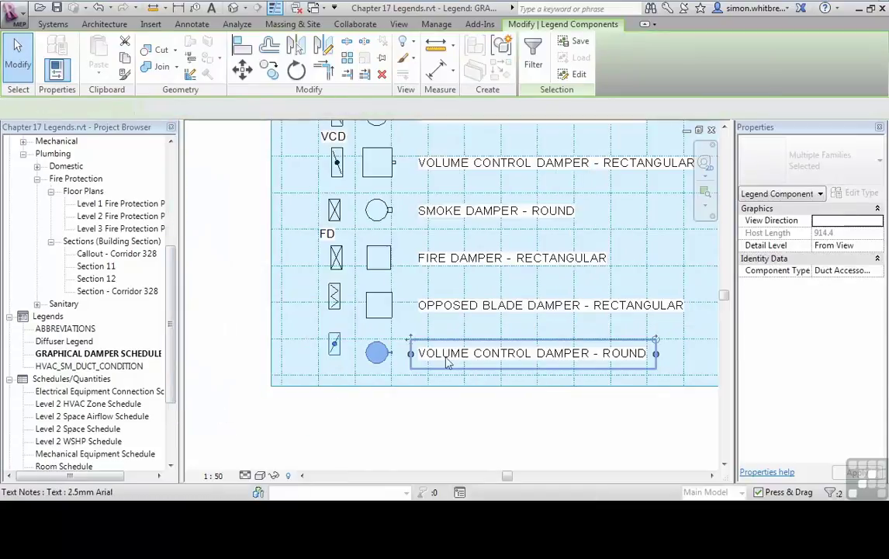
# - Relabel the bottom row BALANCING DAMPER - ROUND and align a damper side symbol
pyautogui.doubleClick(499, 354)
pyautogui.moveTo(533, 355); pyautogui.dragTo(416, 355)
pyautogui.write('BALANCING')
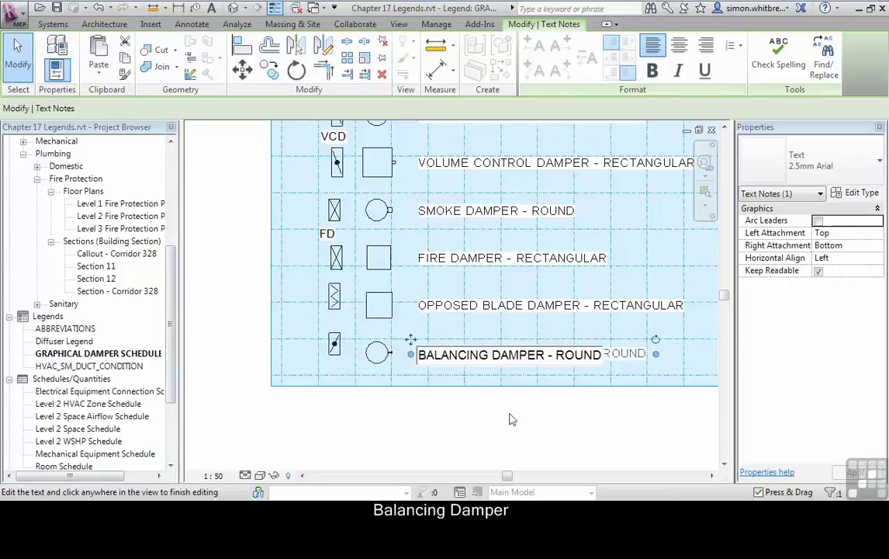
pyautogui.click(511, 419)
pyautogui.scroll(2, 347, 306)
pyautogui.moveTo(338, 287); pyautogui.dragTo(341, 380)
pyautogui.scroll(-4, 365, 447)
# - Place a 5mm Arial text note reading DAMPER SCHEDULE above the legend rows
pyautogui.click(191, 24)
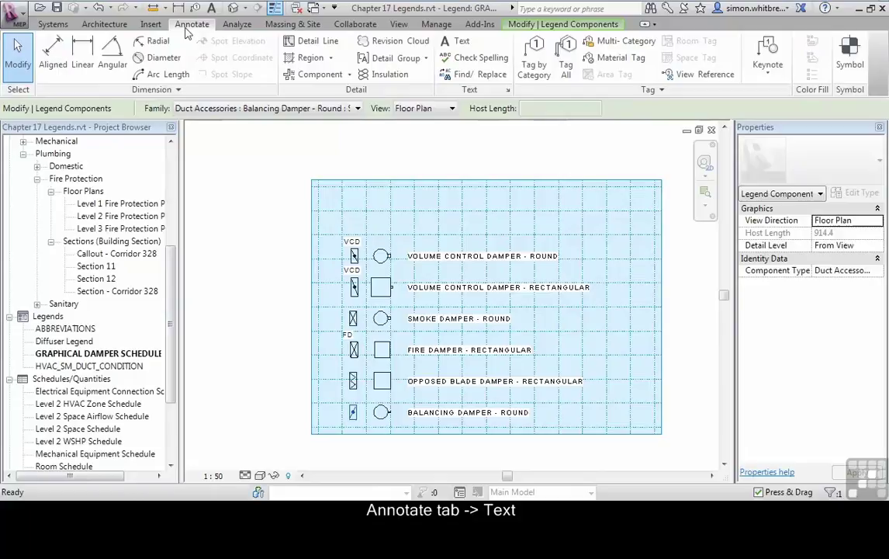
pyautogui.click(452, 43)
pyautogui.click(797, 162)
pyautogui.click(785, 270)
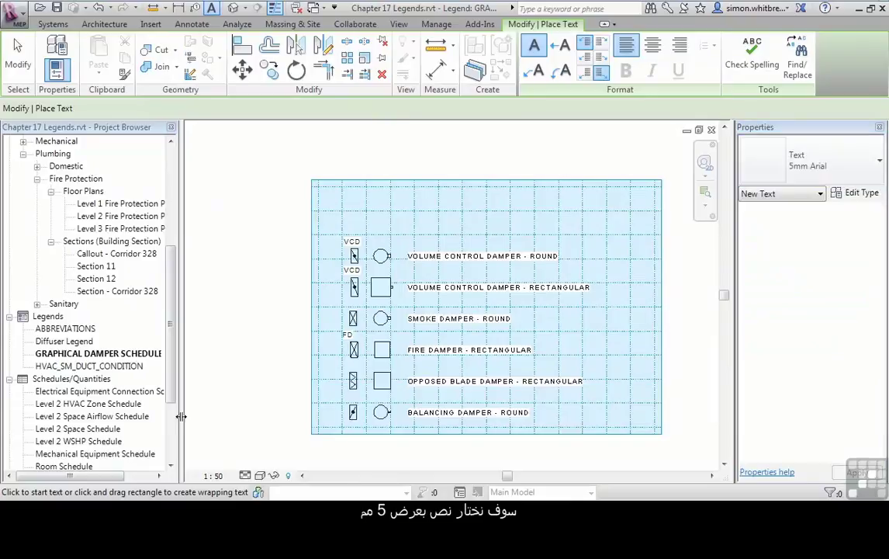
pyautogui.click(346, 212)
pyautogui.write('DAMPER SCHEDULE')
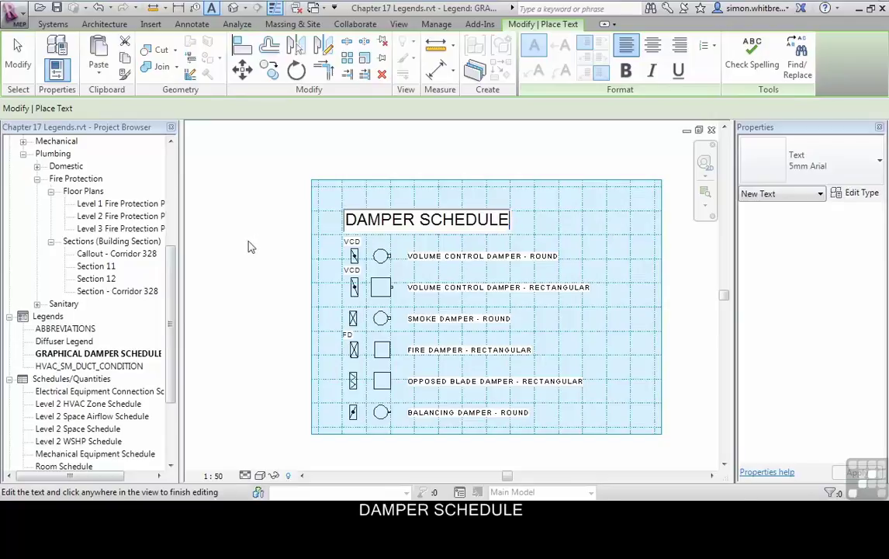
pyautogui.click(248, 246)
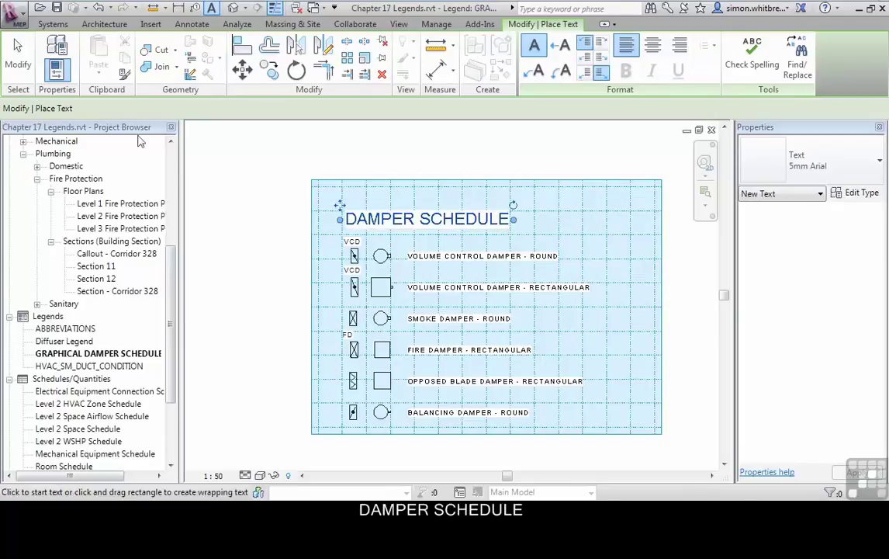
# - Turn off the work plane display and select the VOLUME CONTROL DAMPER - RECTANGULAR label
pyautogui.click(52, 24)
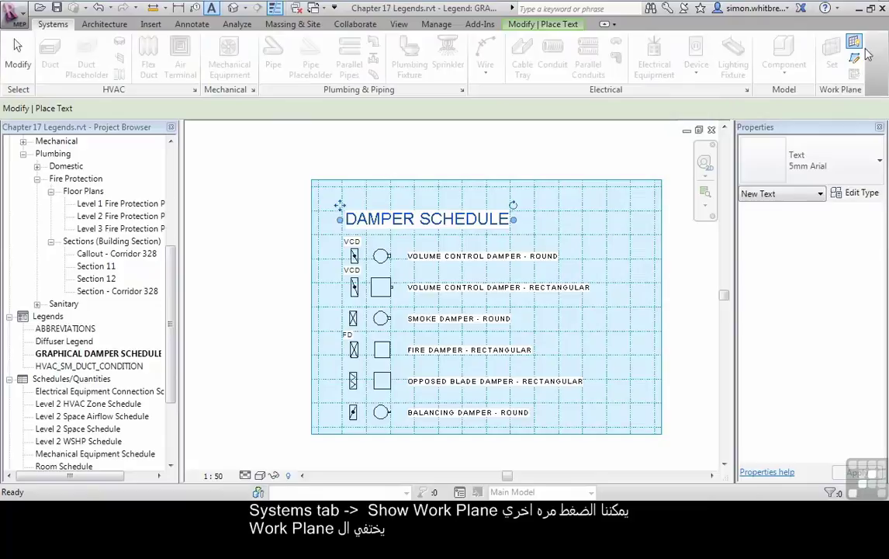
pyautogui.click(854, 44)
pyautogui.click(18, 58)
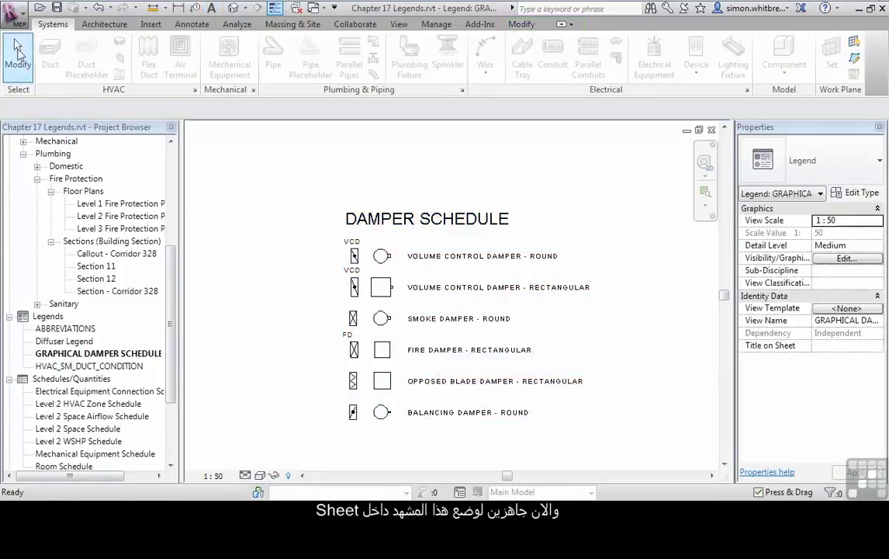
pyautogui.click(84, 354)
pyautogui.click(454, 293)
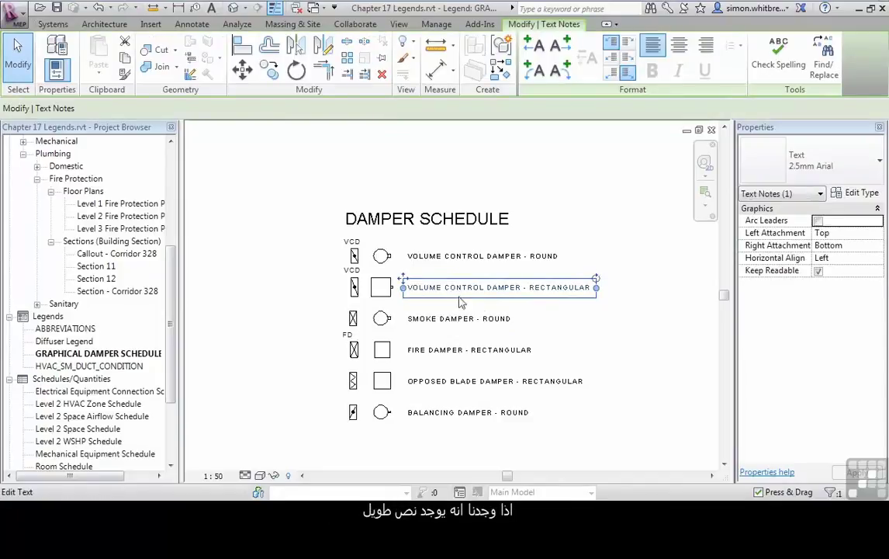